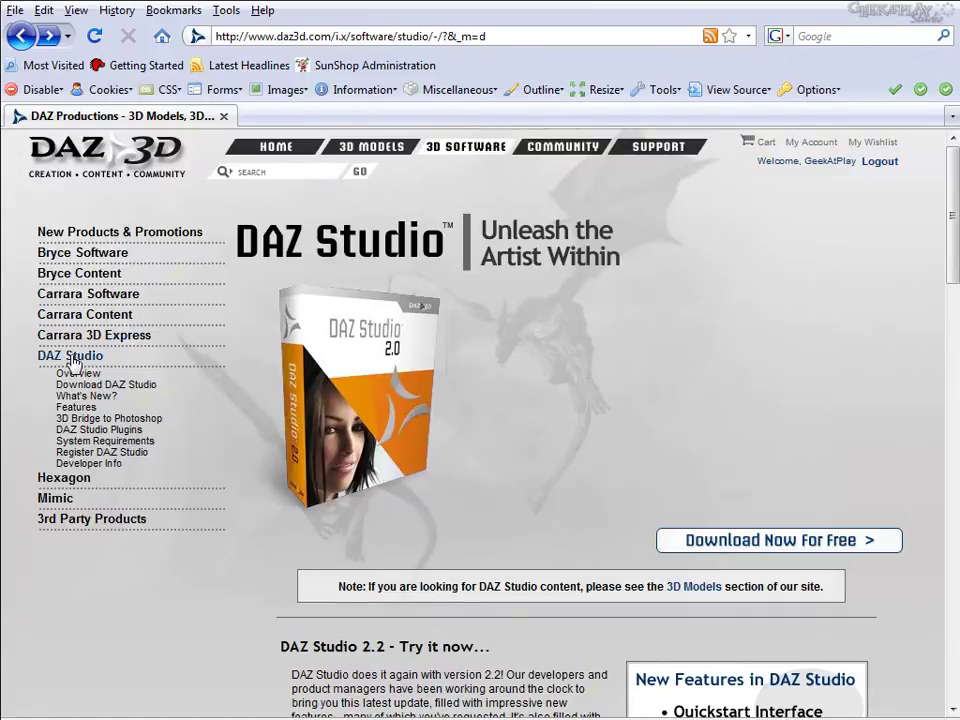
Open the 3D Bridge to Photoshop page in the DAZ Studio section of the DAZ 3D website.
scroll(596, 413, "down", 1)
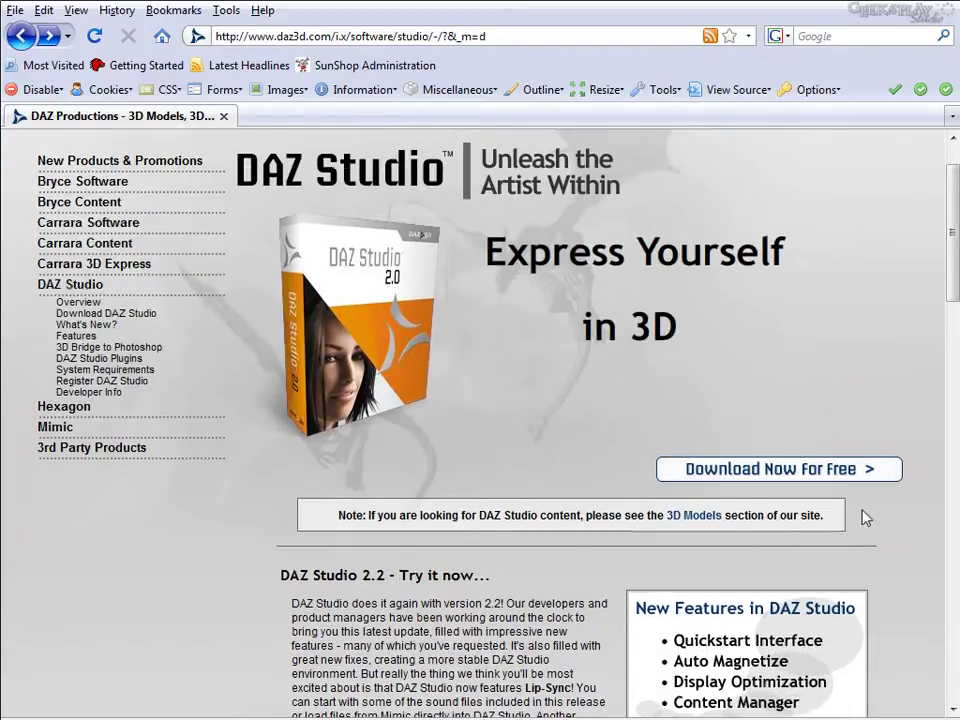
scroll(846, 503, "up", 1)
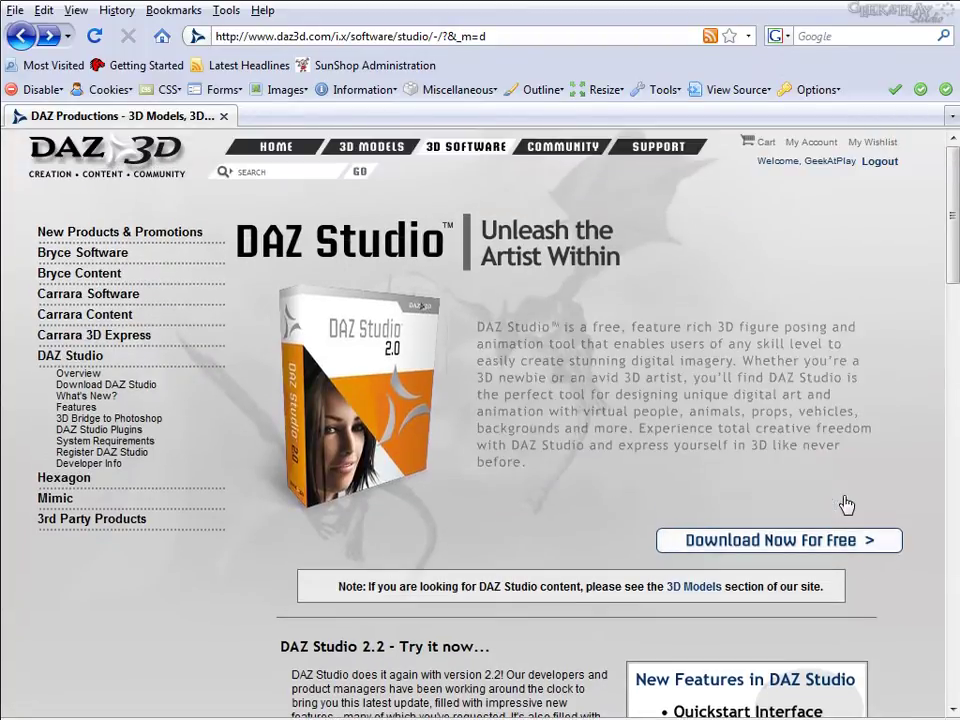
left_click(130, 418)
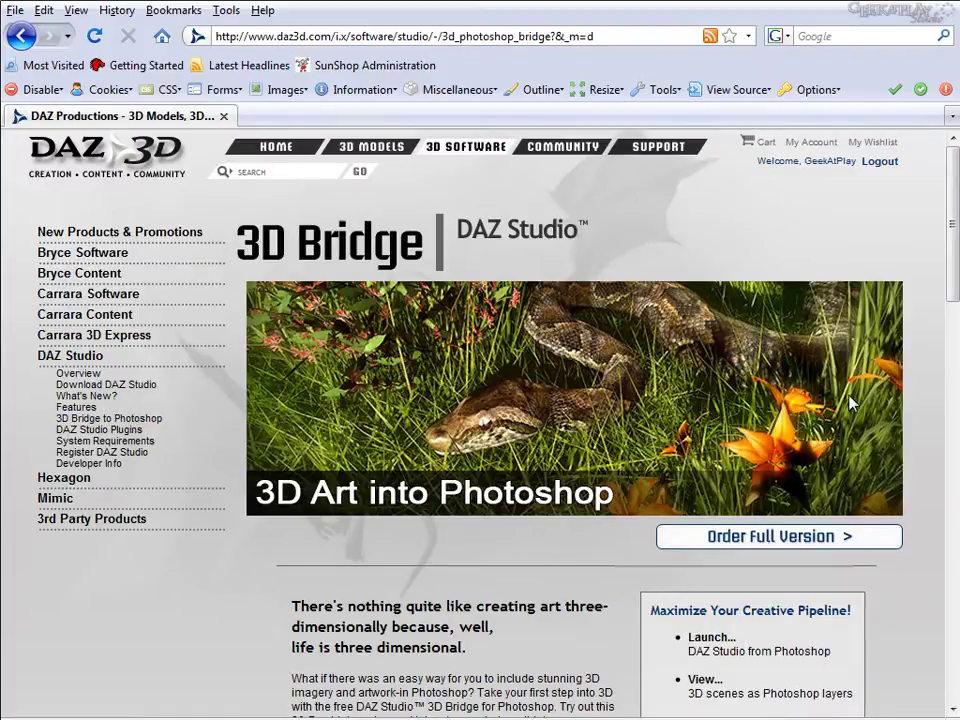
Read through the 3D Bridge page, including the plugin downloads and the free 3D Models Starter Bundle section.
scroll(926, 416, "down", 1)
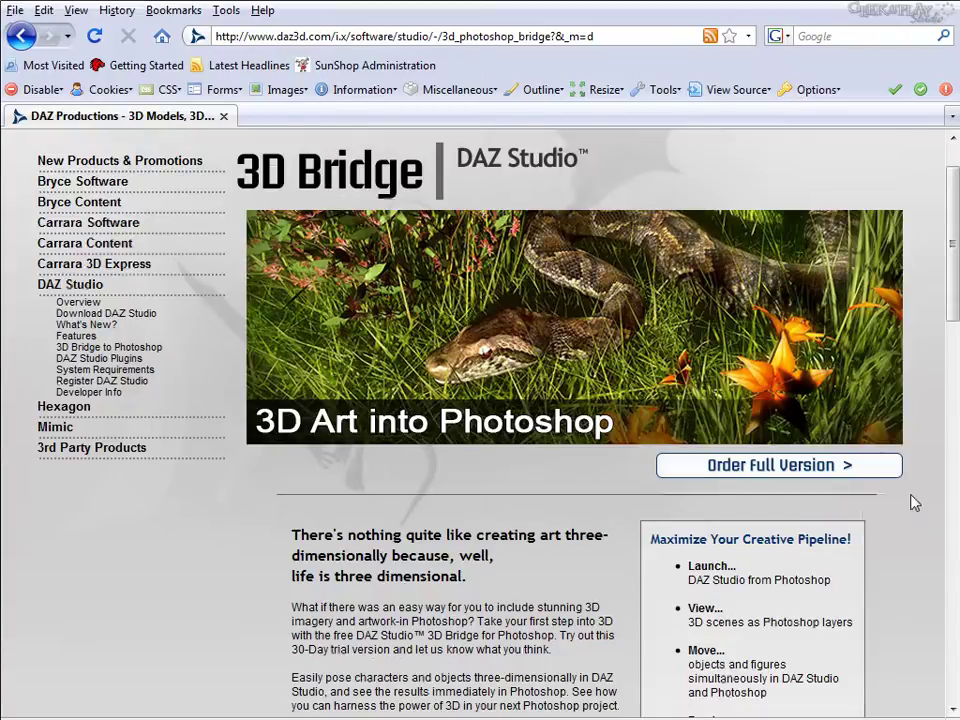
scroll(926, 446, "down", 2)
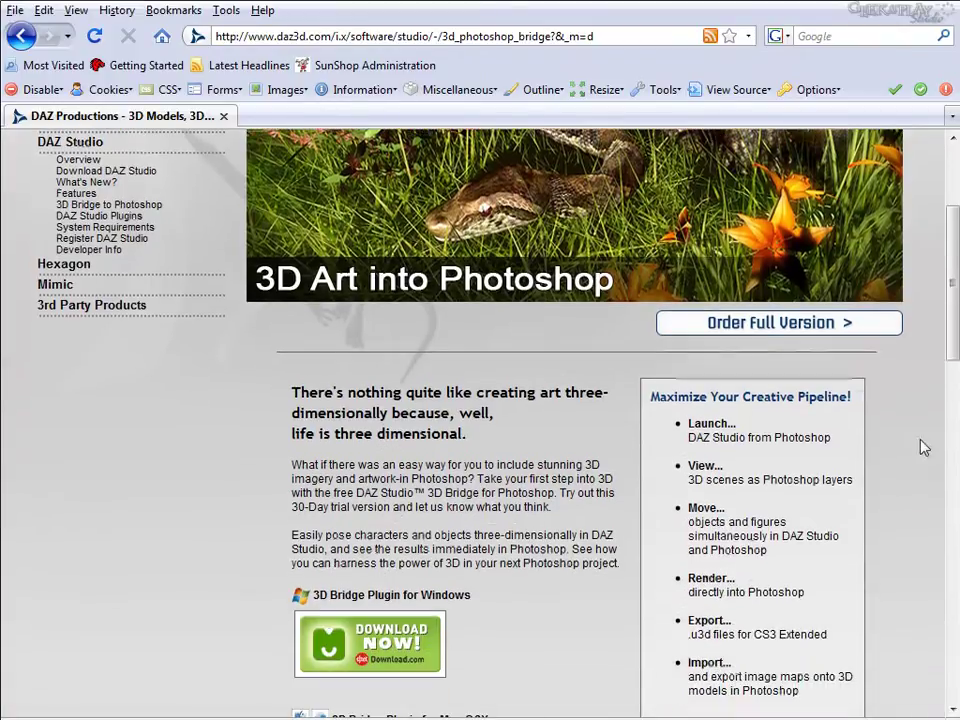
left_click_drag(951, 296, 943, 596)
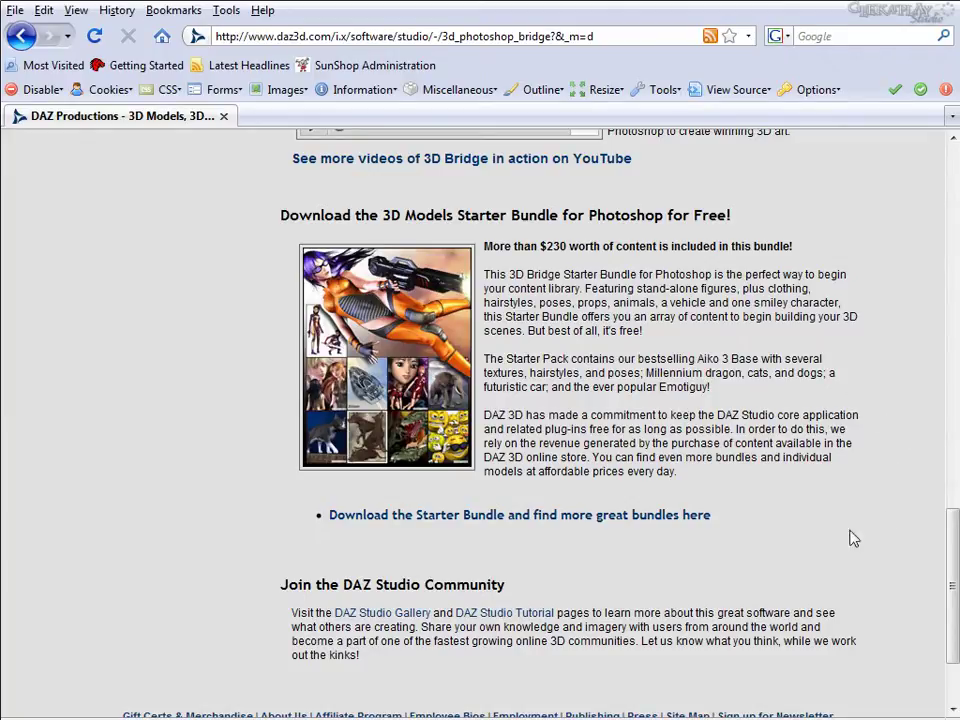
scroll(951, 583, "up", 2)
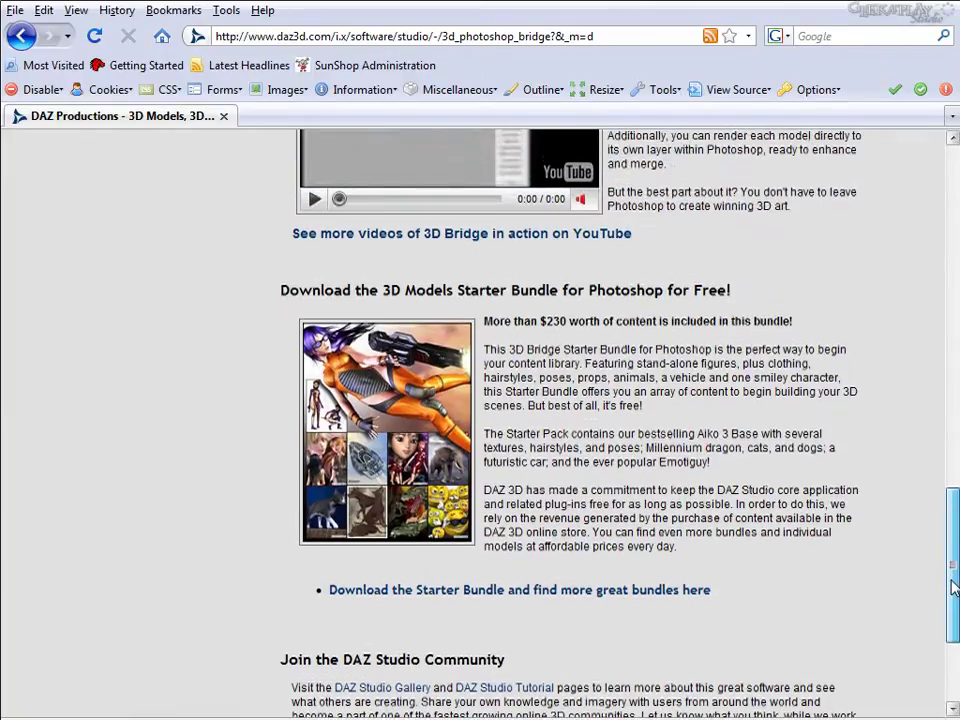
left_click_drag(953, 588, 954, 600)
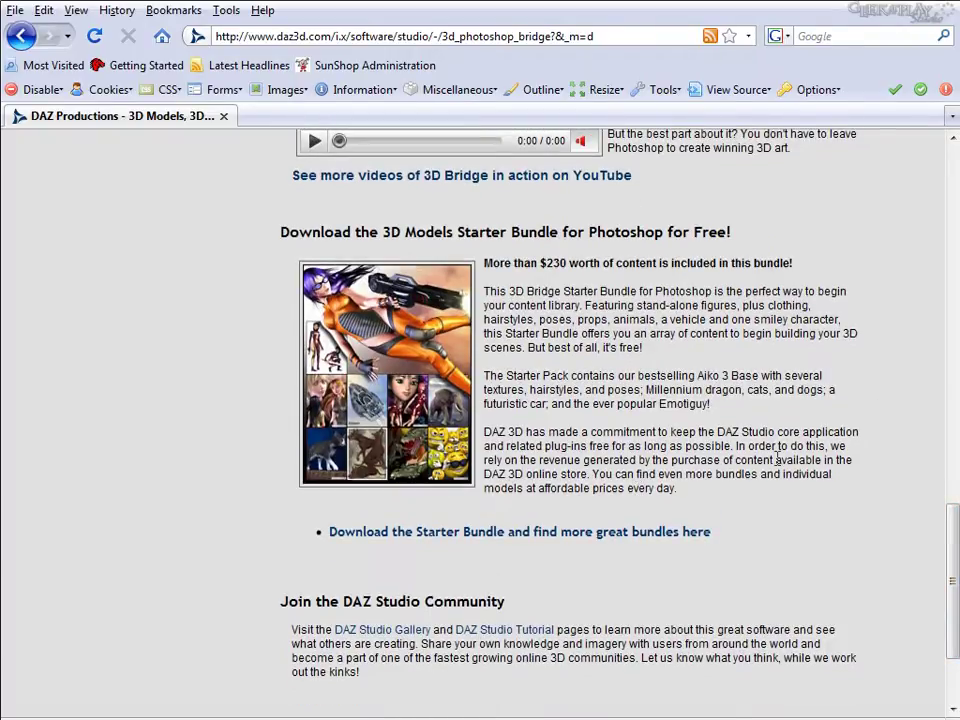
left_click_drag(952, 540, 951, 185)
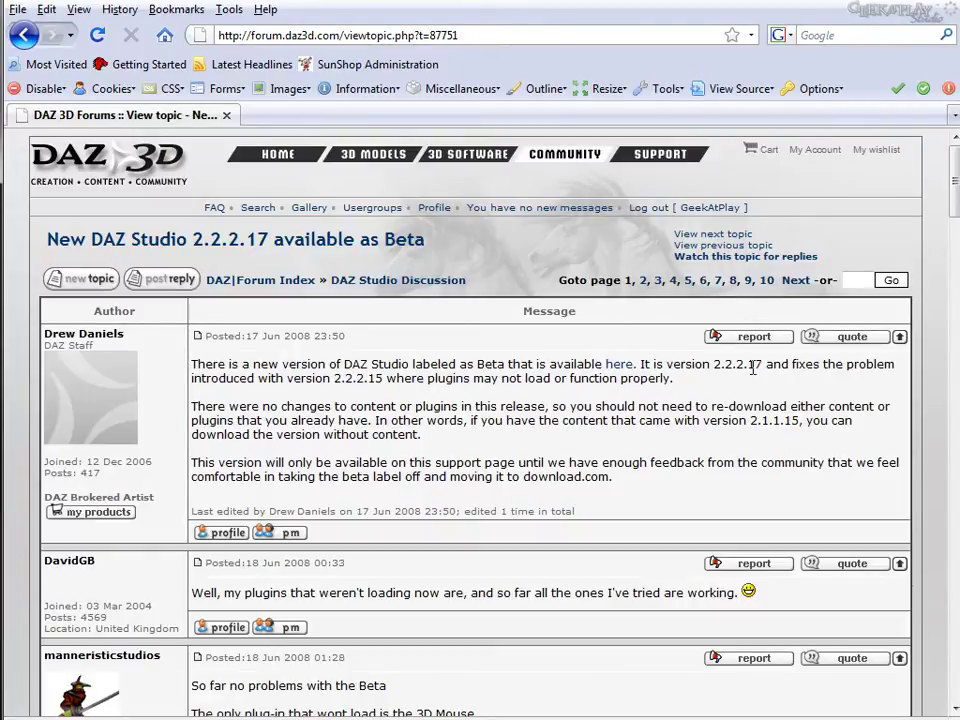
Highlight the beta's version number in the first post of the DAZ Studio forum topic.
left_click_drag(762, 366, 748, 366)
left_click(767, 402)
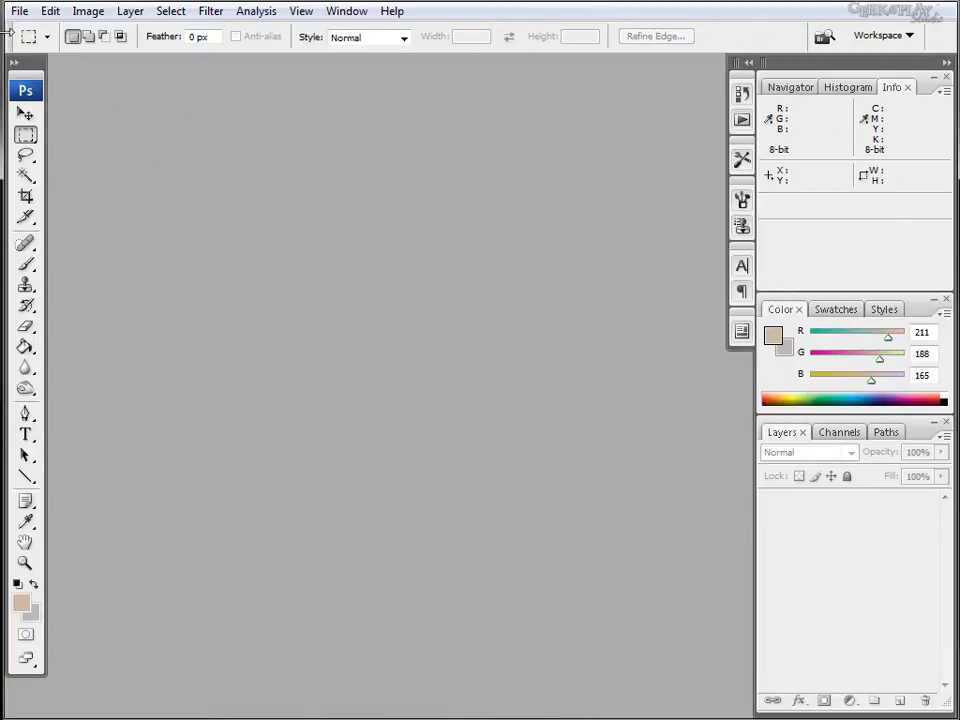
Switch to Photoshop and launch the DAZ Studio 3D Bridge automation.
left_click(18, 12)
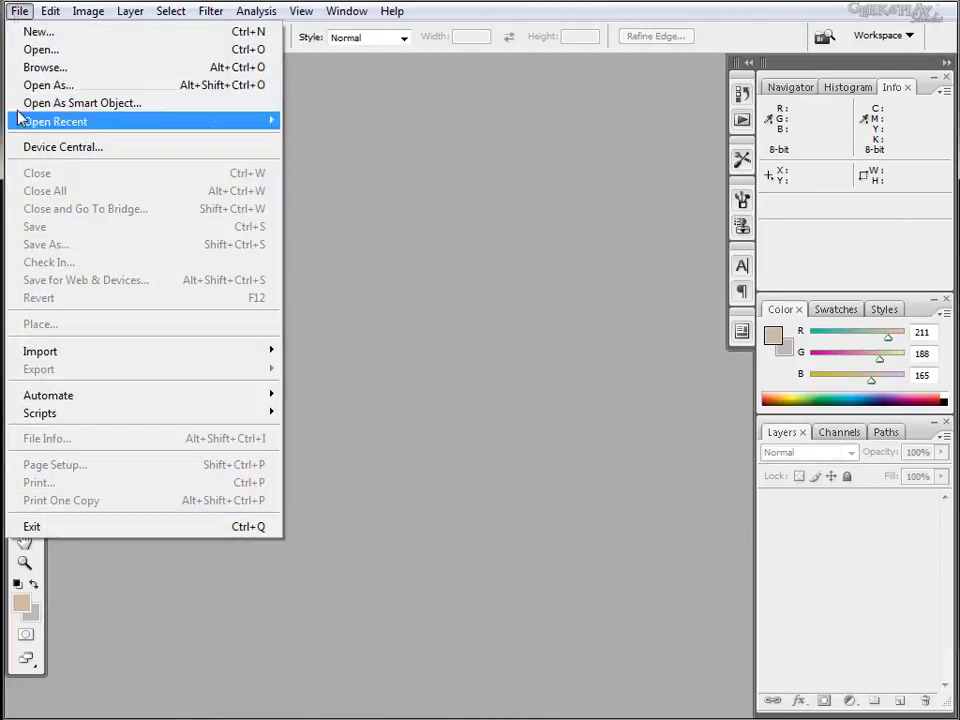
mouse_move(92, 400)
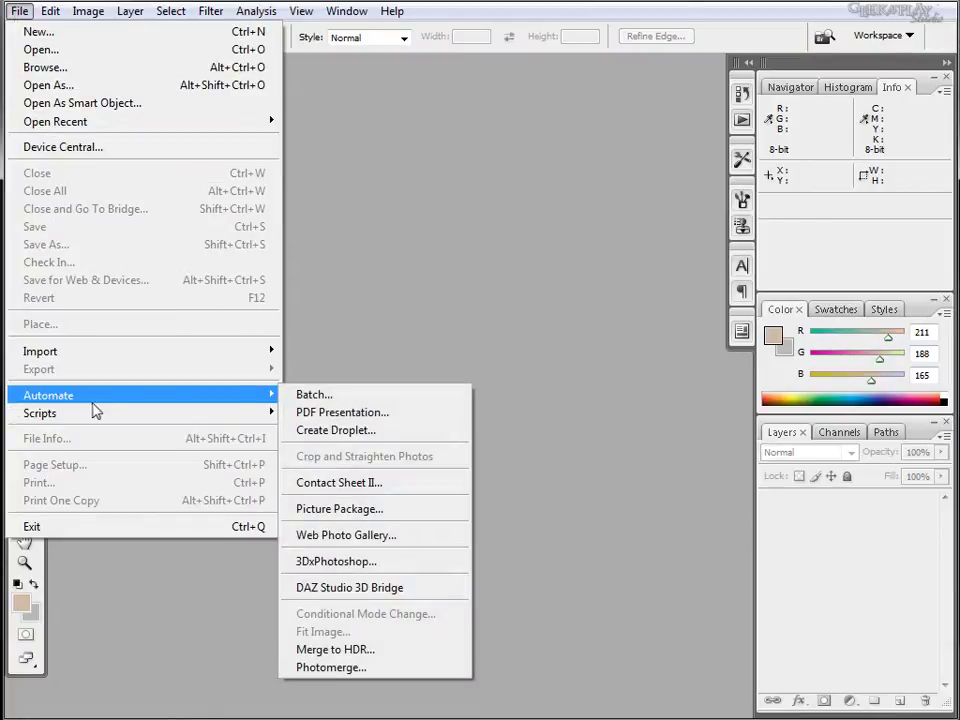
left_click(376, 588)
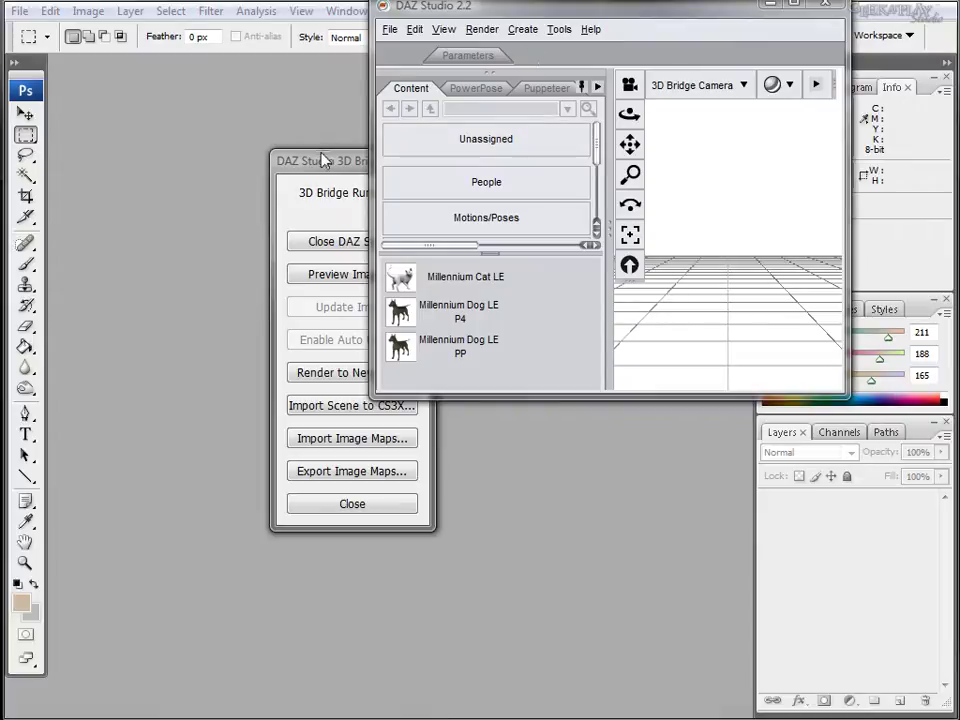
Place the 3D Bridge dialog beside Photoshop's toolbox and enlarge the DAZ Studio window to fill the remaining space.
left_click_drag(324, 159, 122, 339)
left_click_drag(444, 7, 340, 0)
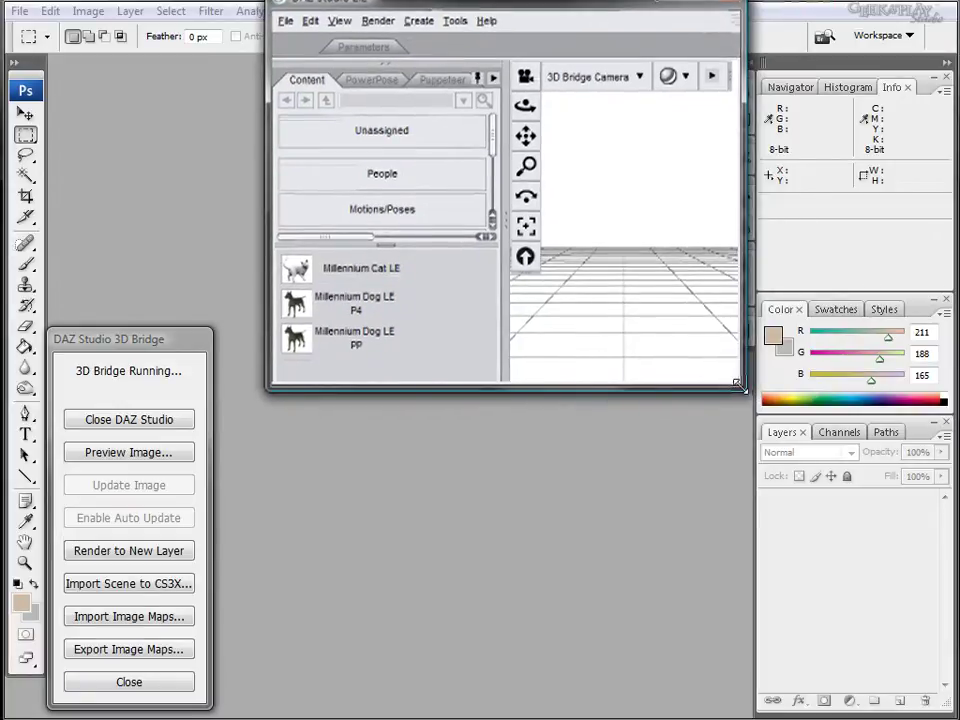
left_click_drag(738, 389, 946, 714)
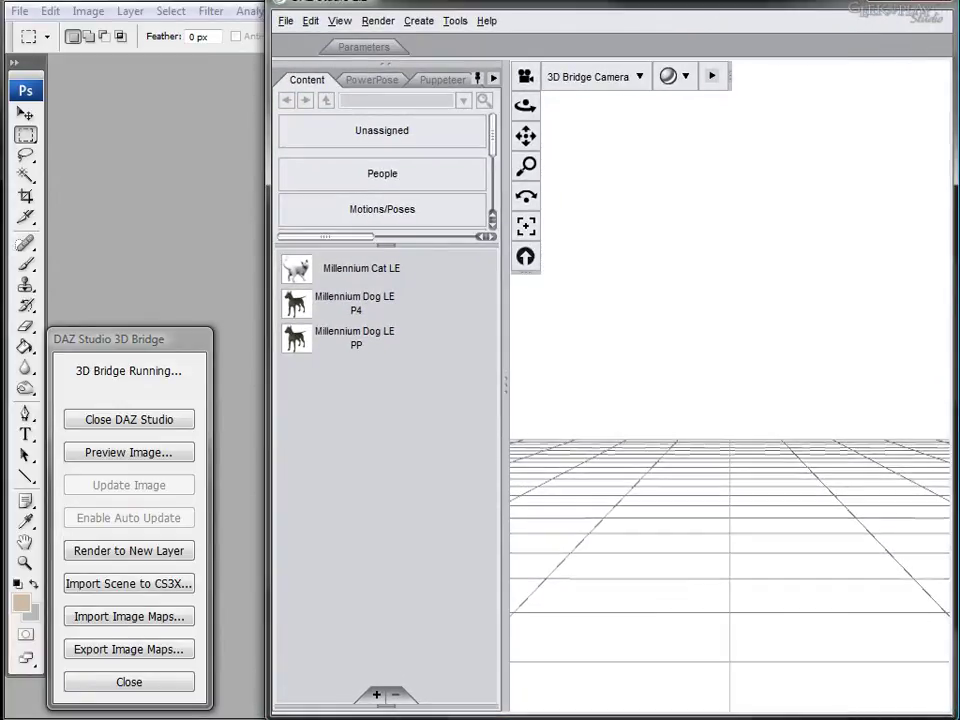
left_click_drag(269, 7, 268, 0)
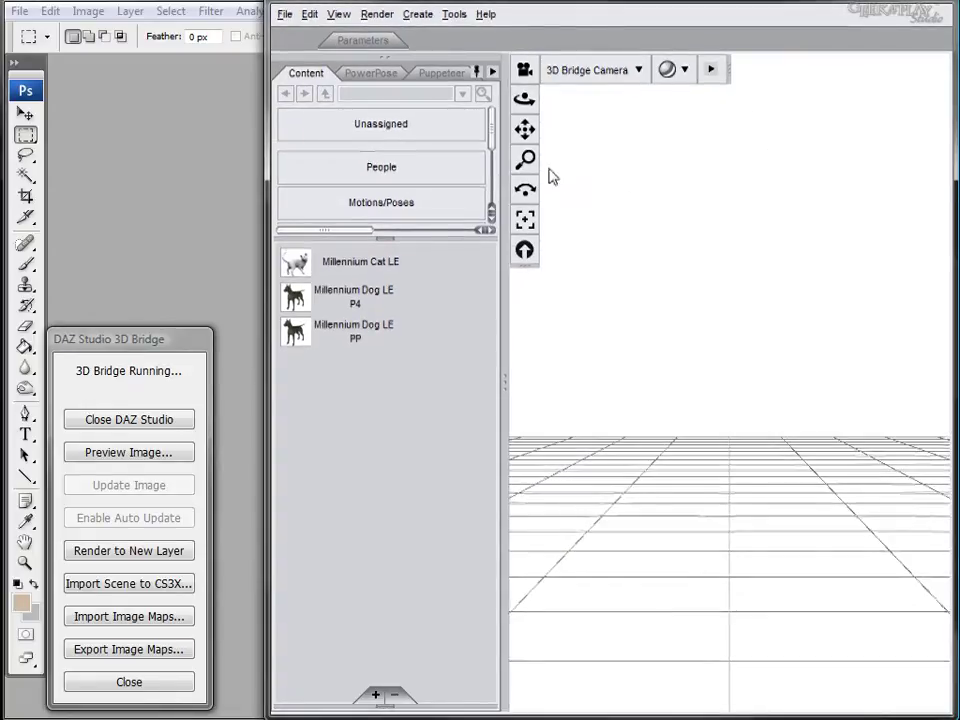
Change DAZ Studio's content library display to View Folders As Tree.
mouse_move(491, 128)
left_mouse_down()
mouse_move(491, 206)
mouse_move(497, 110)
left_mouse_up()
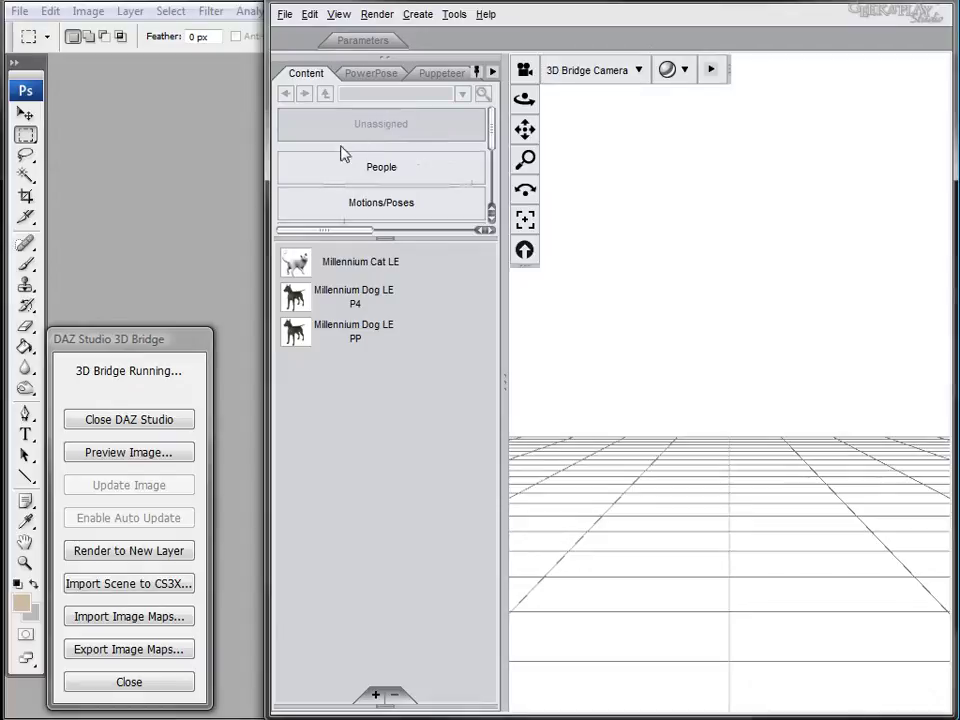
mouse_move(497, 133)
left_mouse_down()
mouse_move(493, 150)
mouse_move(493, 122)
left_mouse_up()
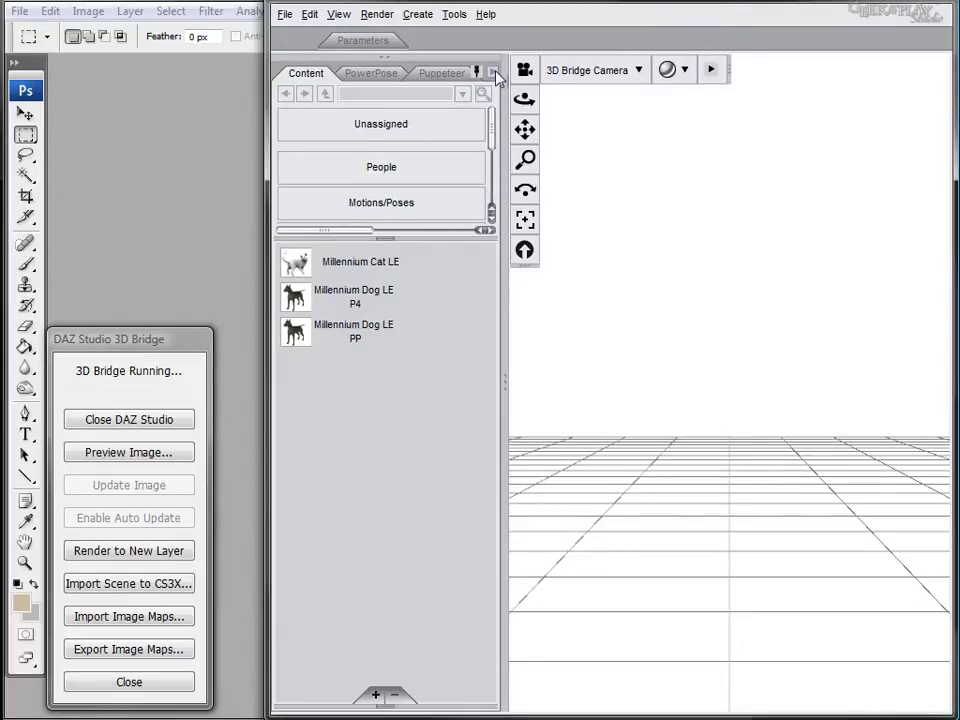
left_click(494, 75)
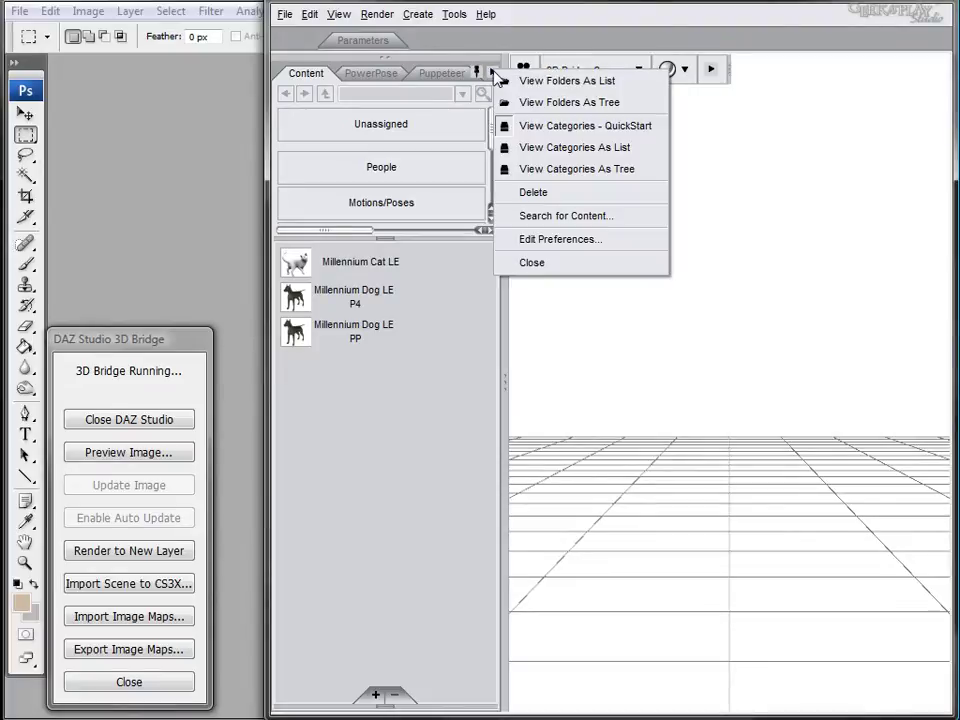
left_click(579, 104)
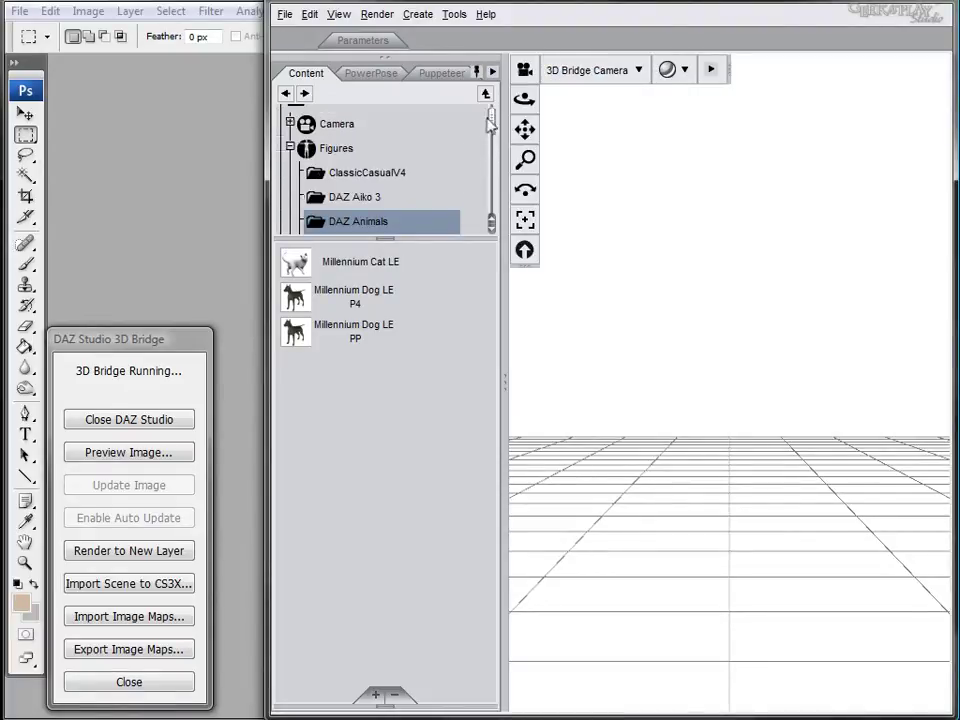
Collapse the content tree to its top-level folders, and expand the content folder and its Figures category.
double_click(302, 153)
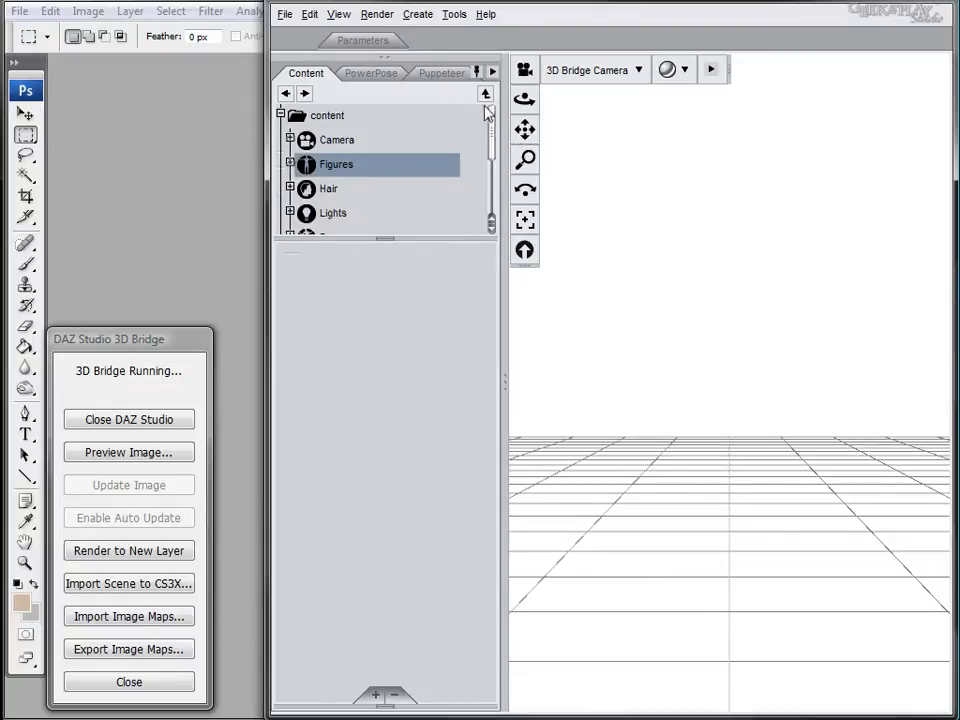
left_click(282, 116)
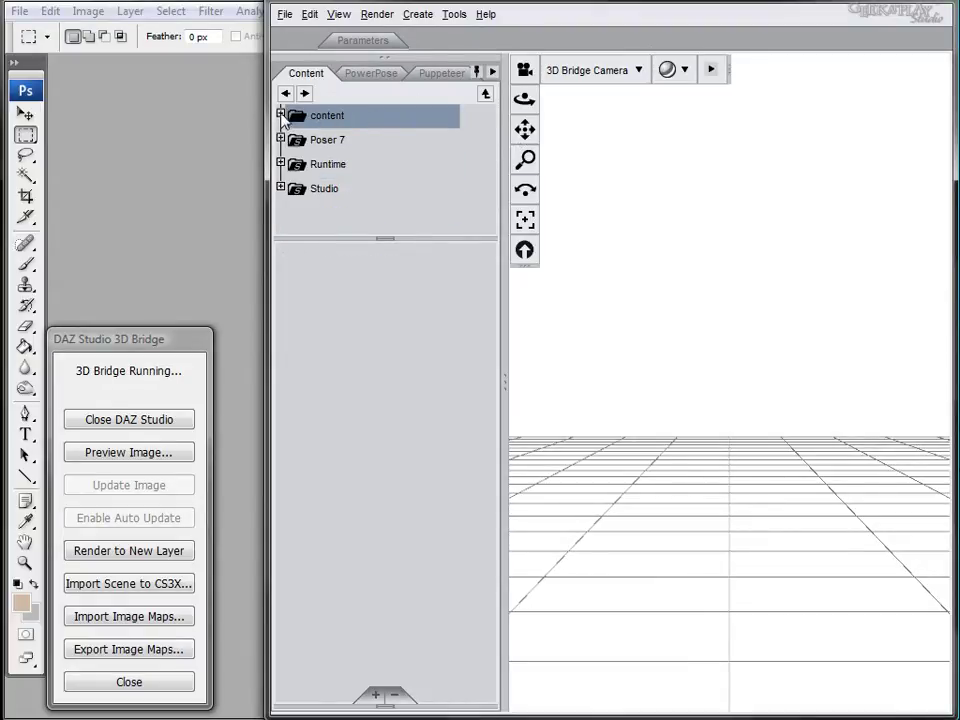
left_click(282, 116)
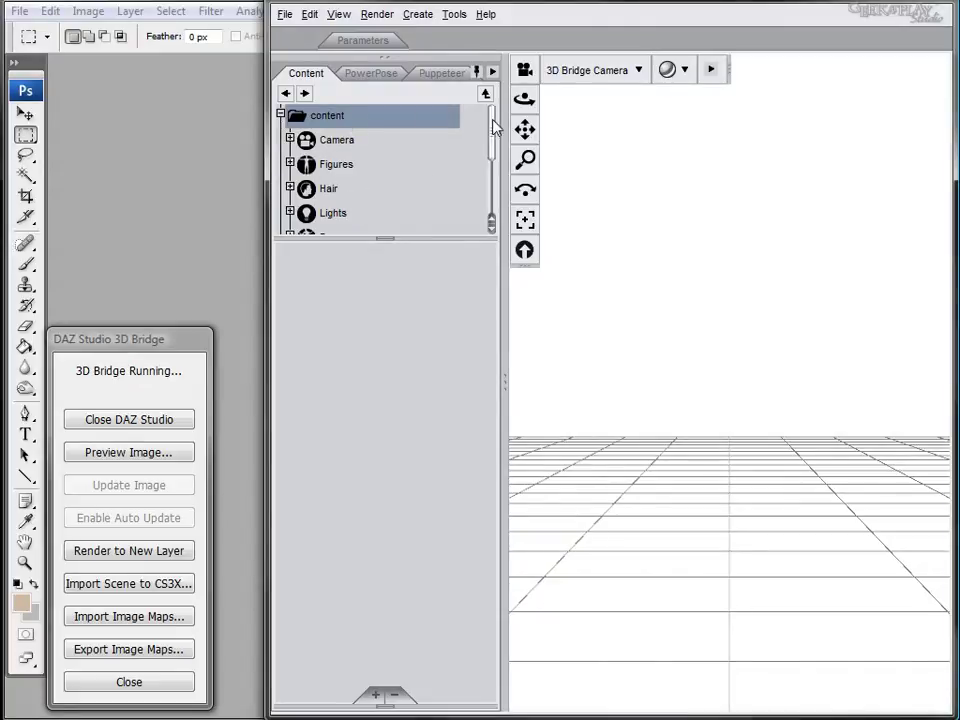
left_click_drag(493, 119, 491, 108)
left_click(289, 164)
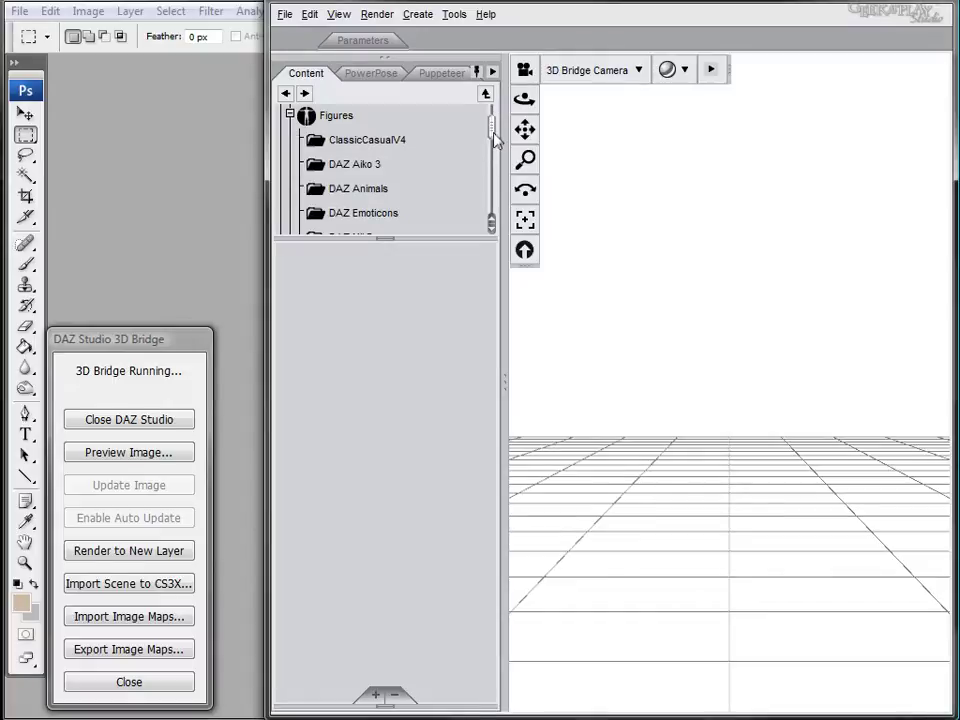
Look through the DAZ Aiko 3 and DAZ's Victoria 4 Clothing figure folders, and open the SilverKey3d folder.
left_click(355, 164)
scroll(414, 156, "down", 4)
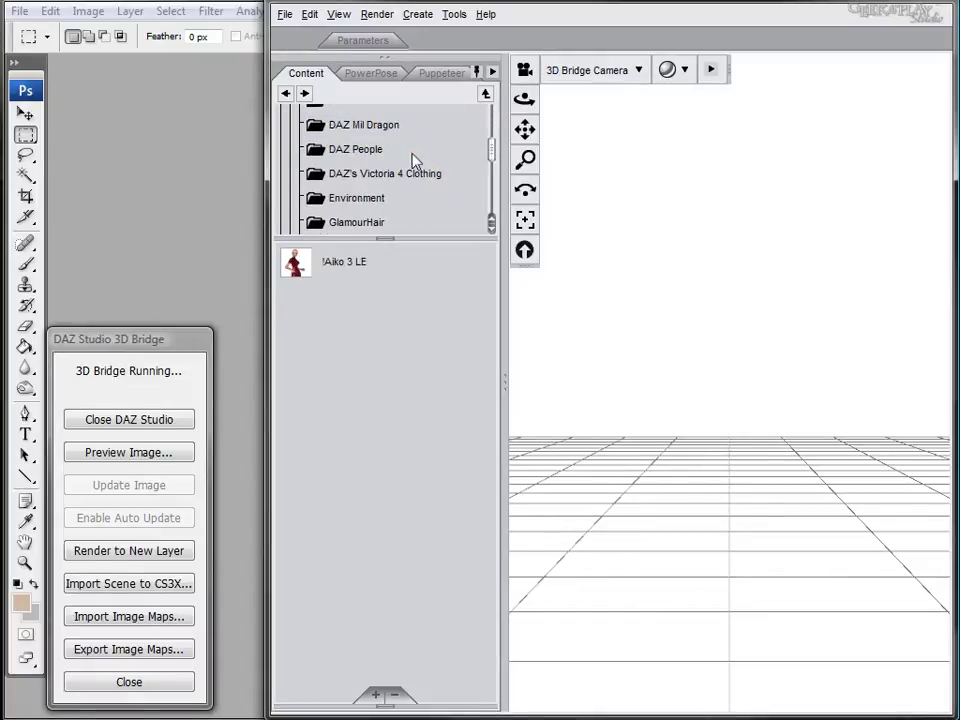
left_click(388, 180)
scroll(418, 195, "down", 5)
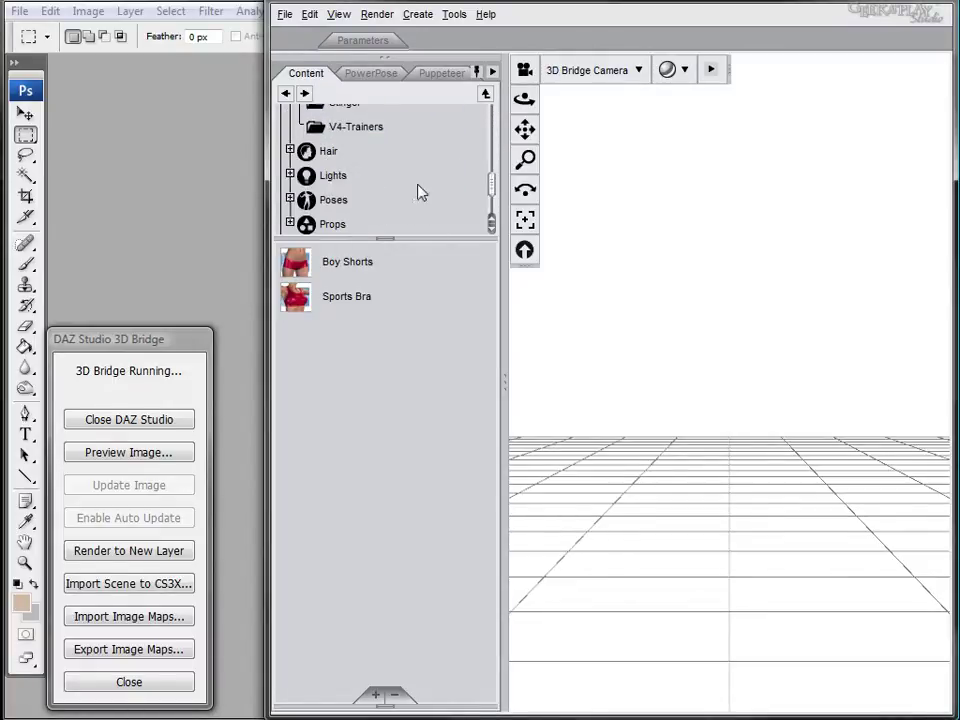
scroll(410, 185, "up", 3)
left_click(377, 141)
left_click(356, 191)
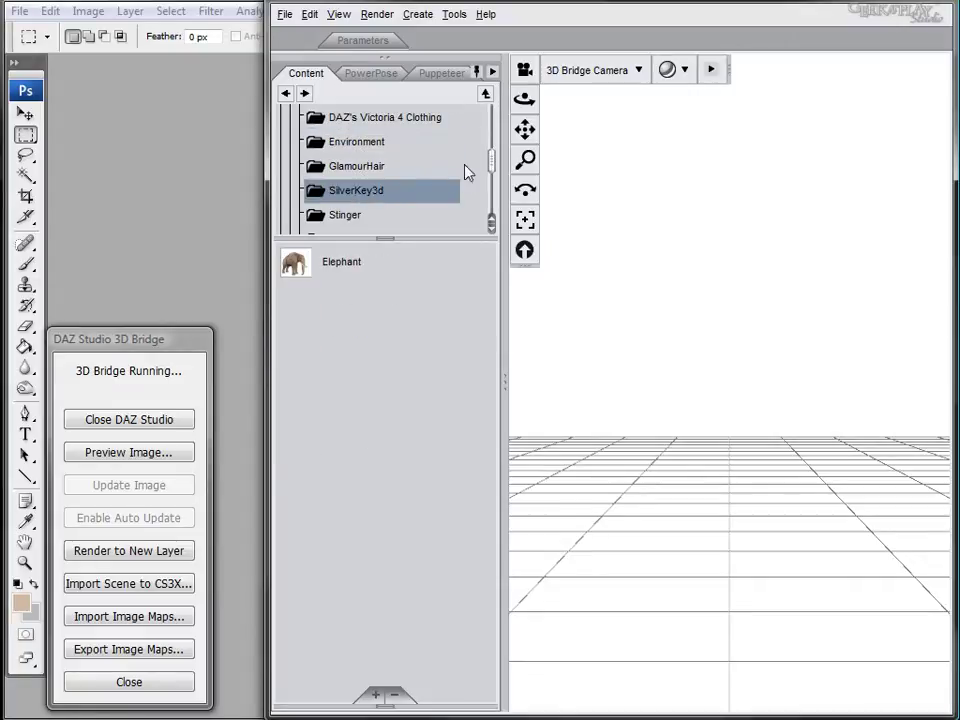
Load the Elephant figure into the scene, leaving the pose limits on.
mouse_move(493, 166)
left_mouse_down()
mouse_move(493, 157)
mouse_move(493, 166)
left_mouse_up()
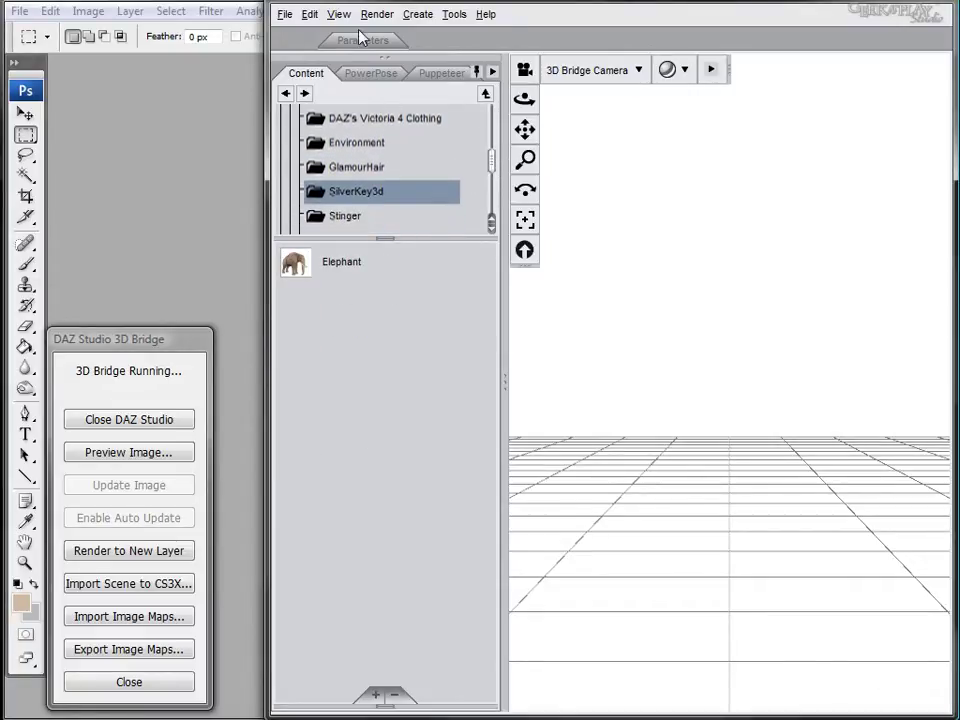
double_click(296, 261)
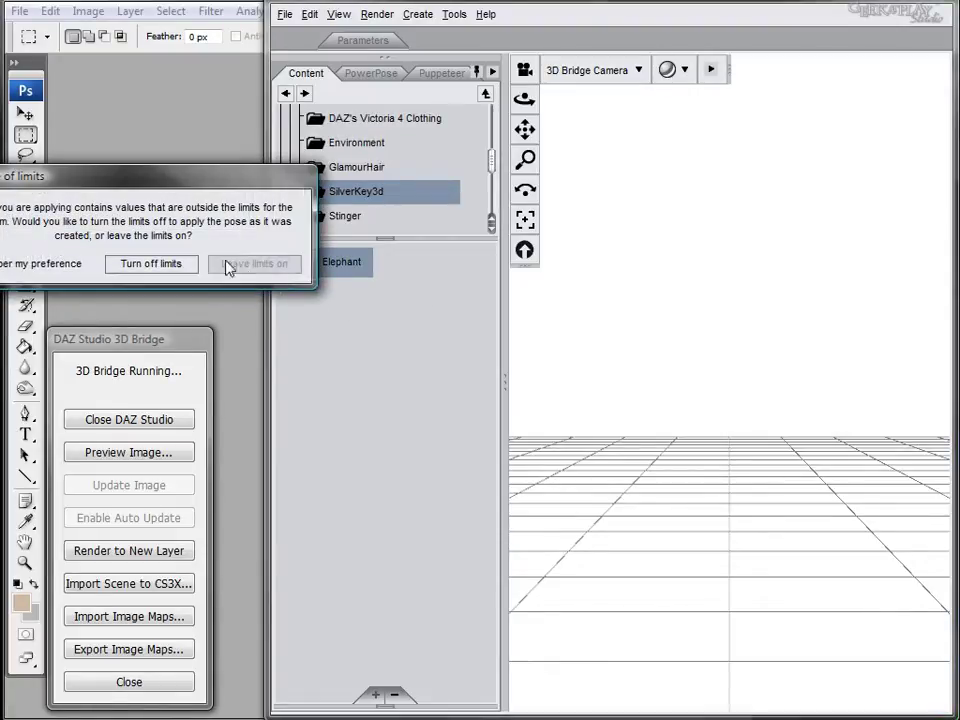
left_click(255, 264)
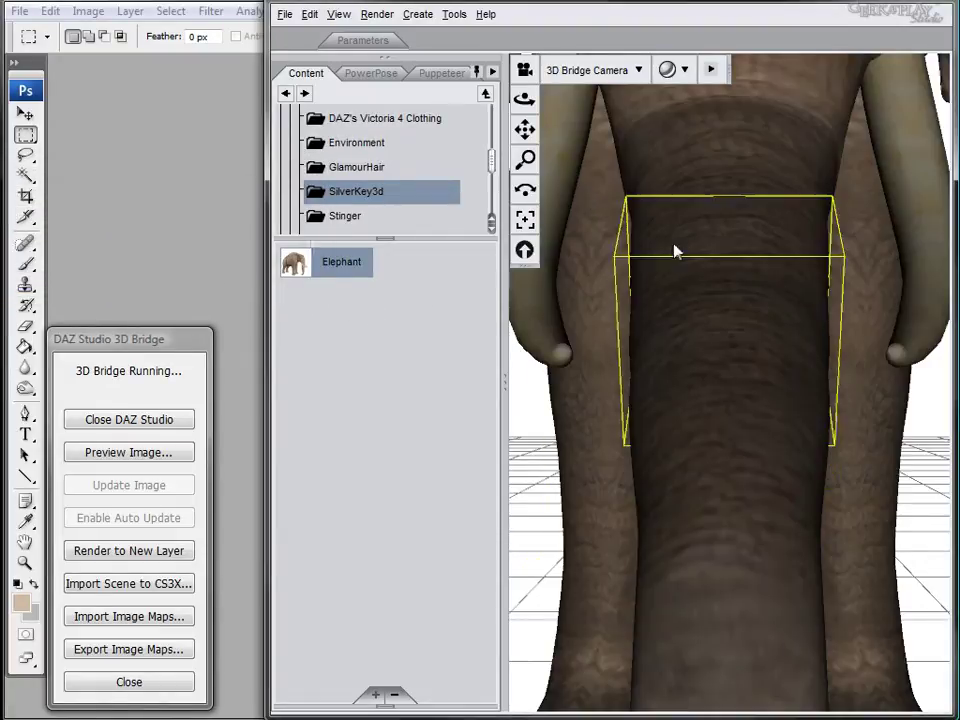
Frame the whole elephant in the 3D Bridge Camera from an angled front view.
left_click_drag(526, 160, 526, 338)
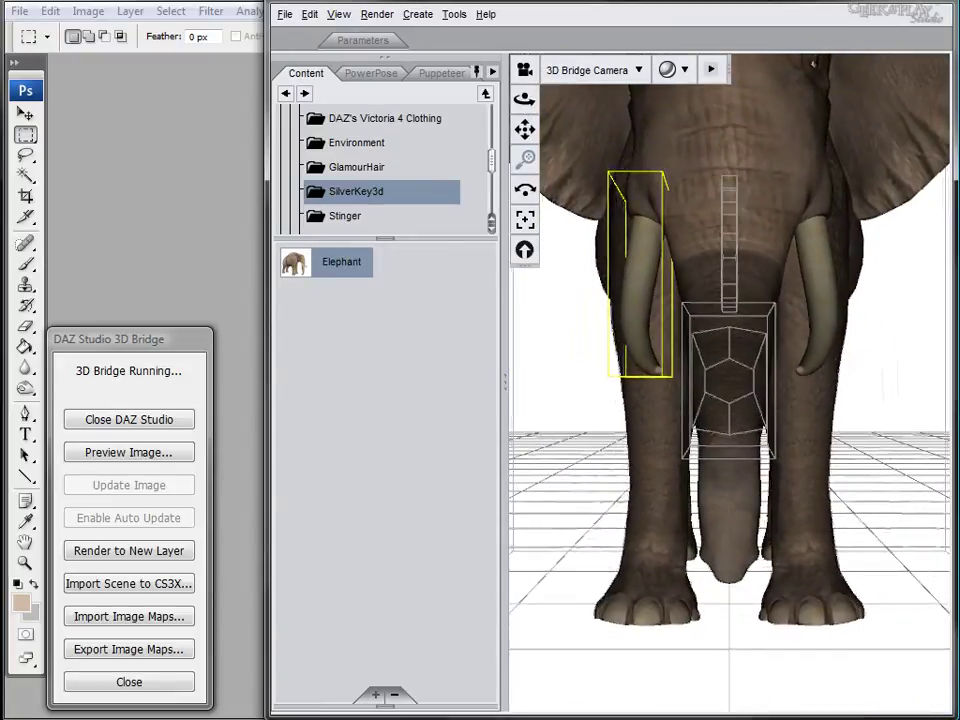
left_click_drag(525, 130, 532, 40)
left_click_drag(525, 99, 618, 121)
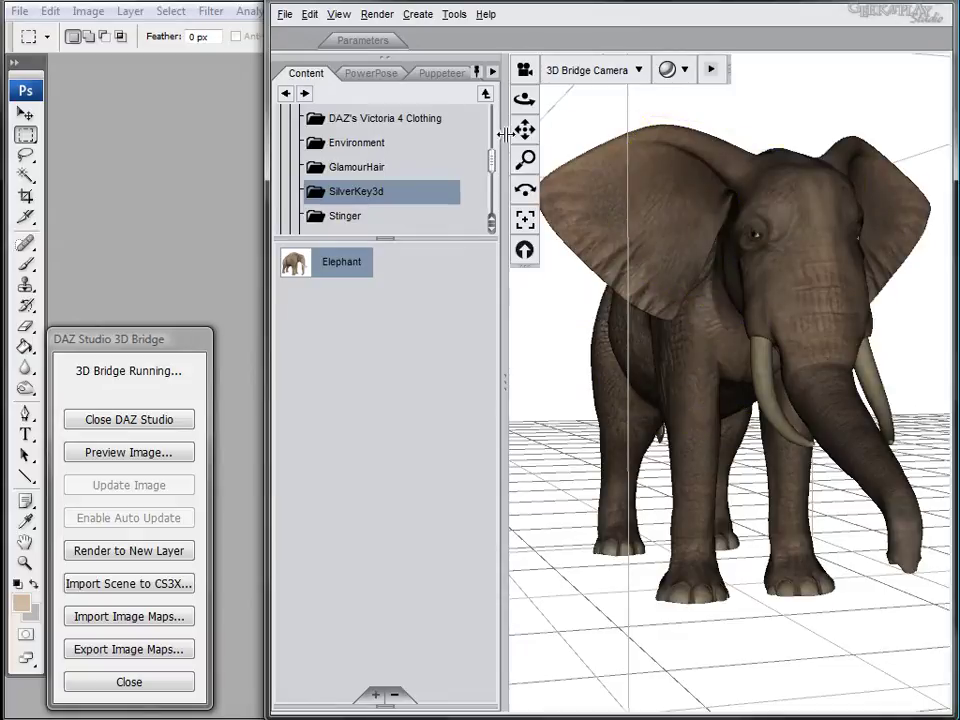
left_click_drag(525, 98, 548, 100)
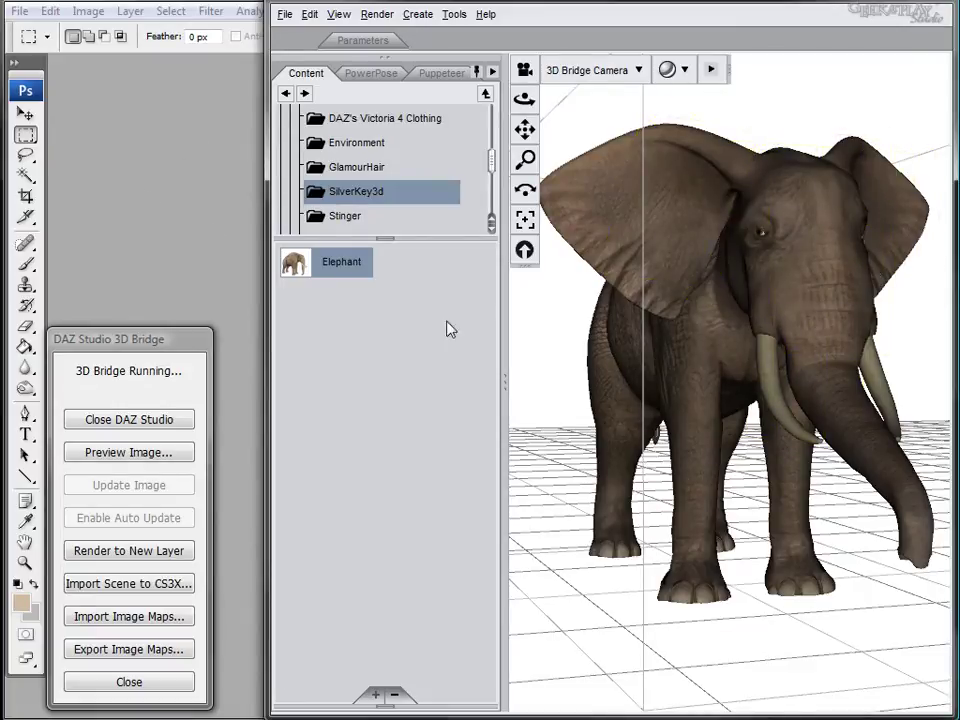
Import a preview image of the scene at 800 by 600 pixels, with Import to Layer on and Import Image Maps off.
left_click_drag(155, 338, 157, 265)
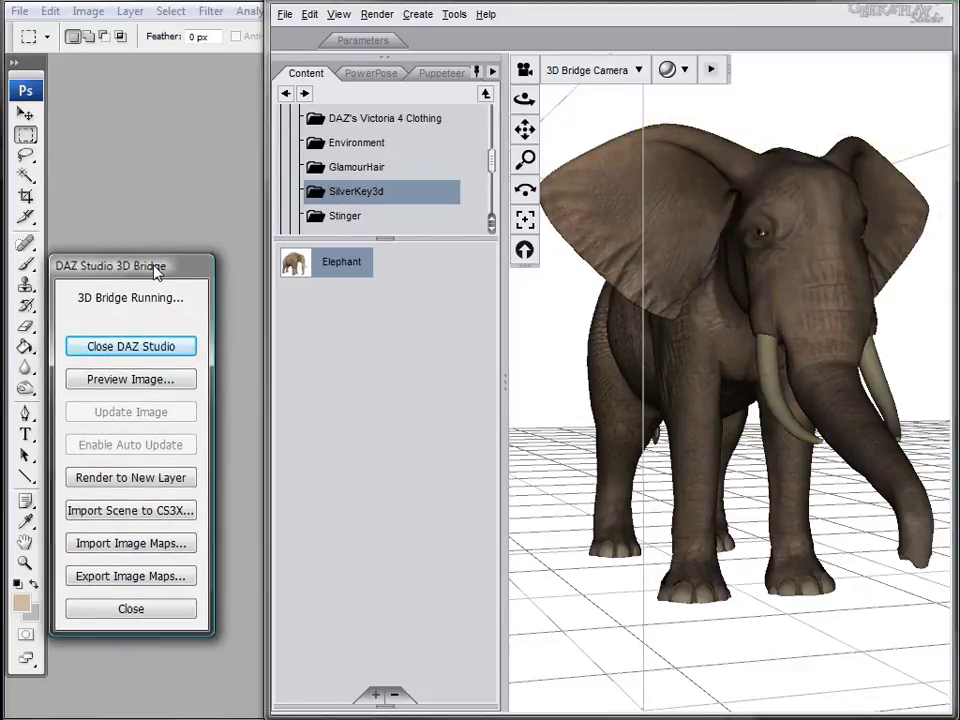
left_click(117, 381)
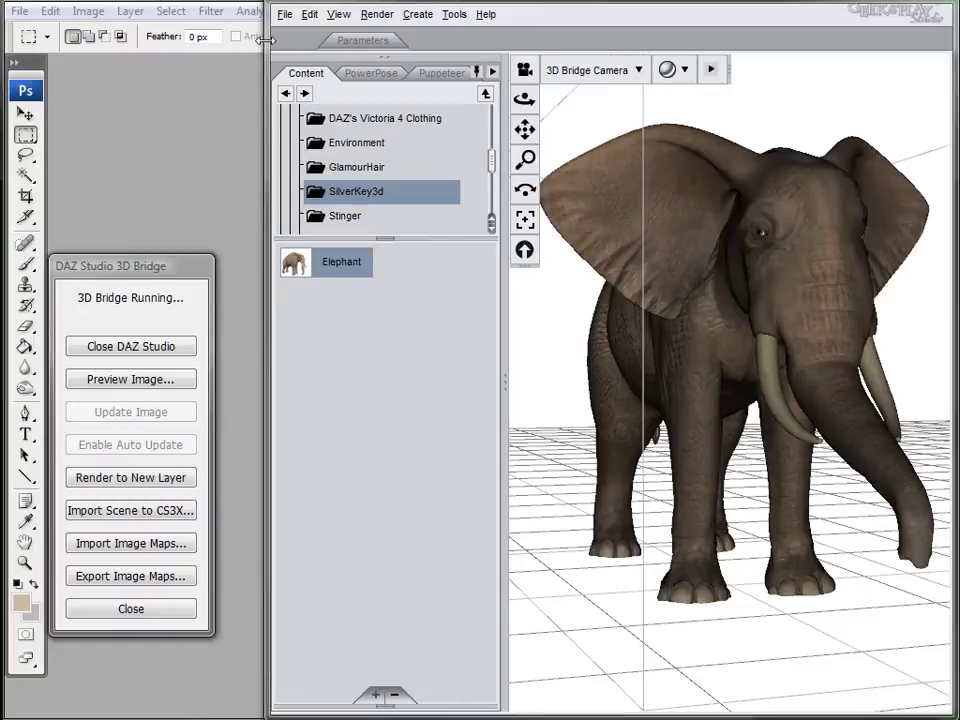
left_click_drag(266, 40, 405, 42)
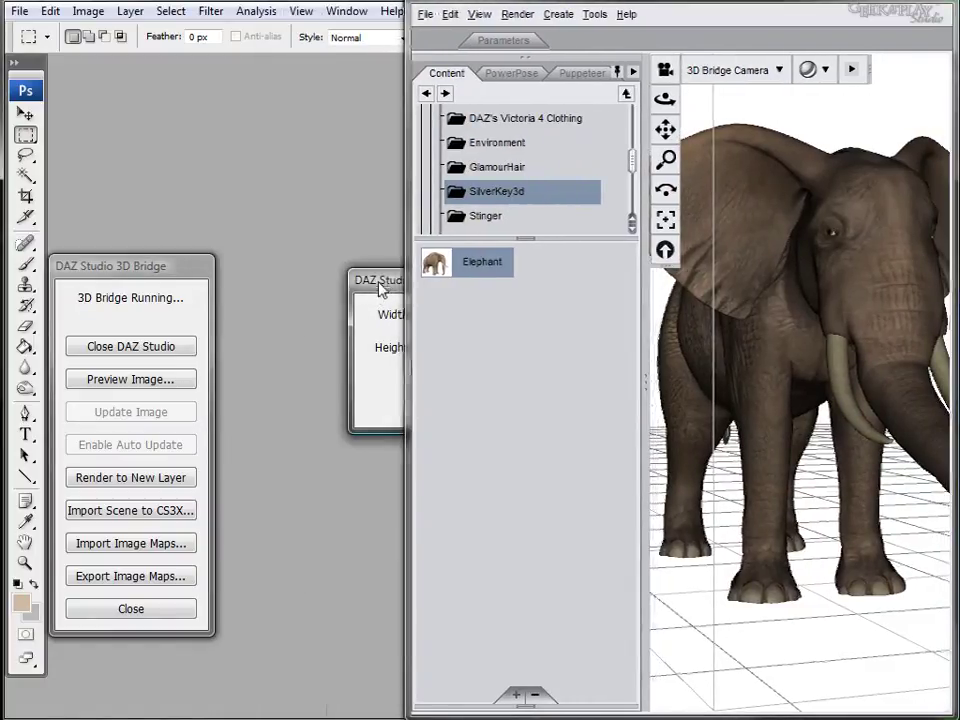
left_click_drag(381, 284, 148, 215)
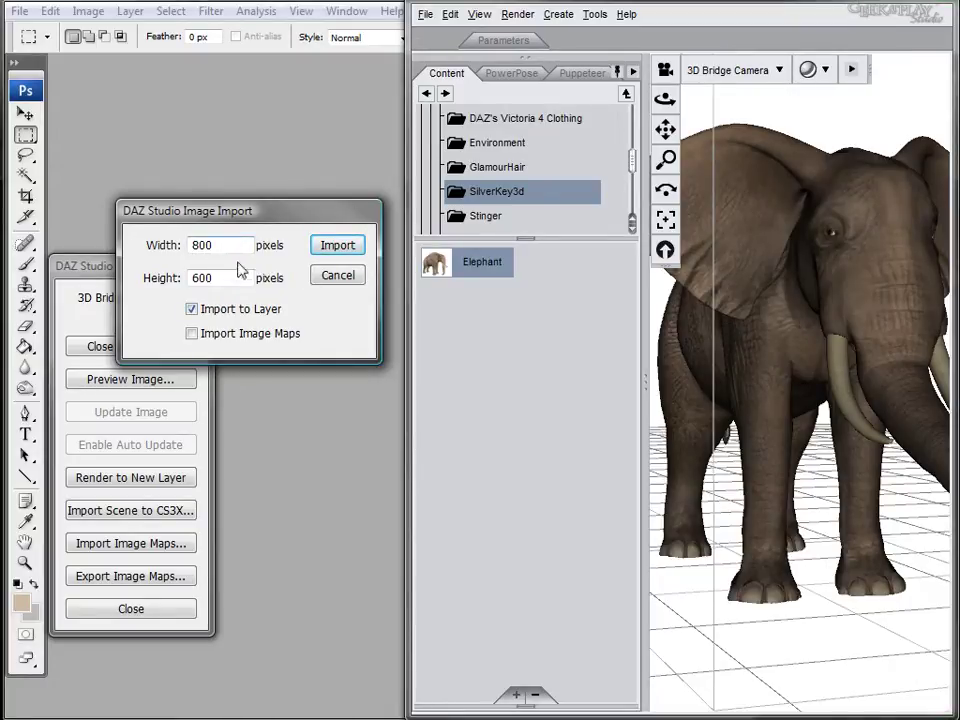
left_click(339, 249)
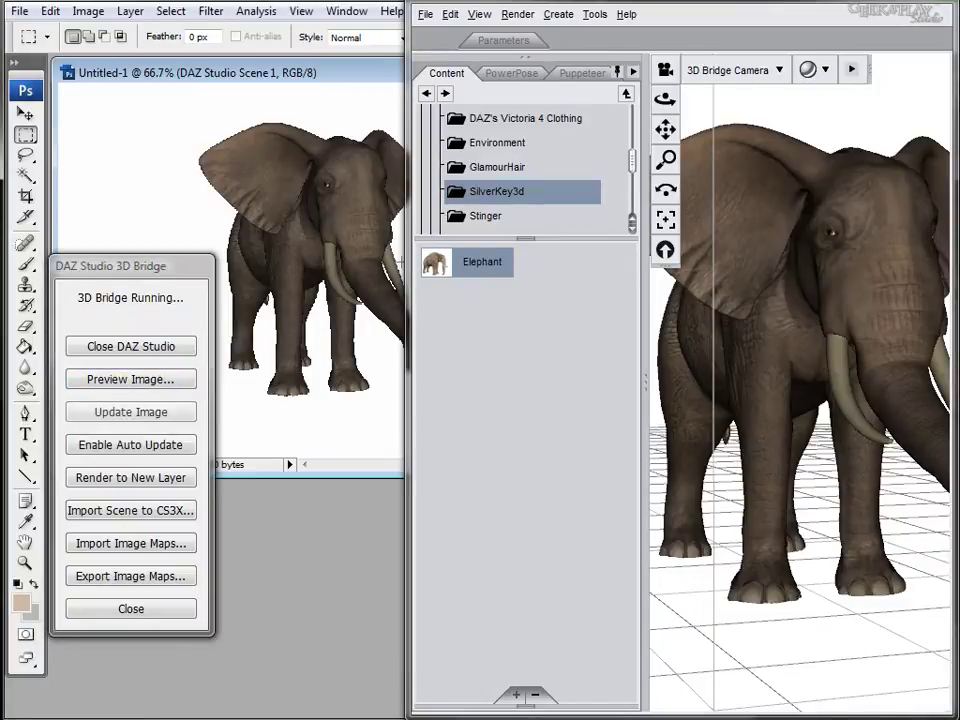
Uncover the imported elephant image and its layers by moving DAZ Studio aside, and try to edit the DAZ Studio Scene 1 layer.
left_click_drag(325, 80, 296, 82)
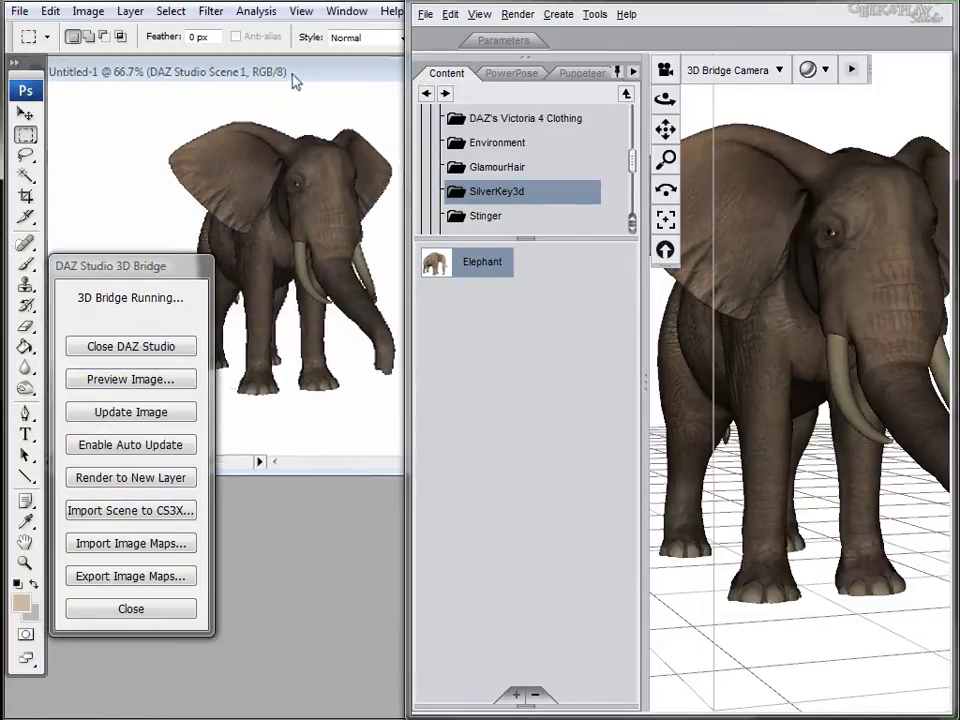
left_click(578, 2)
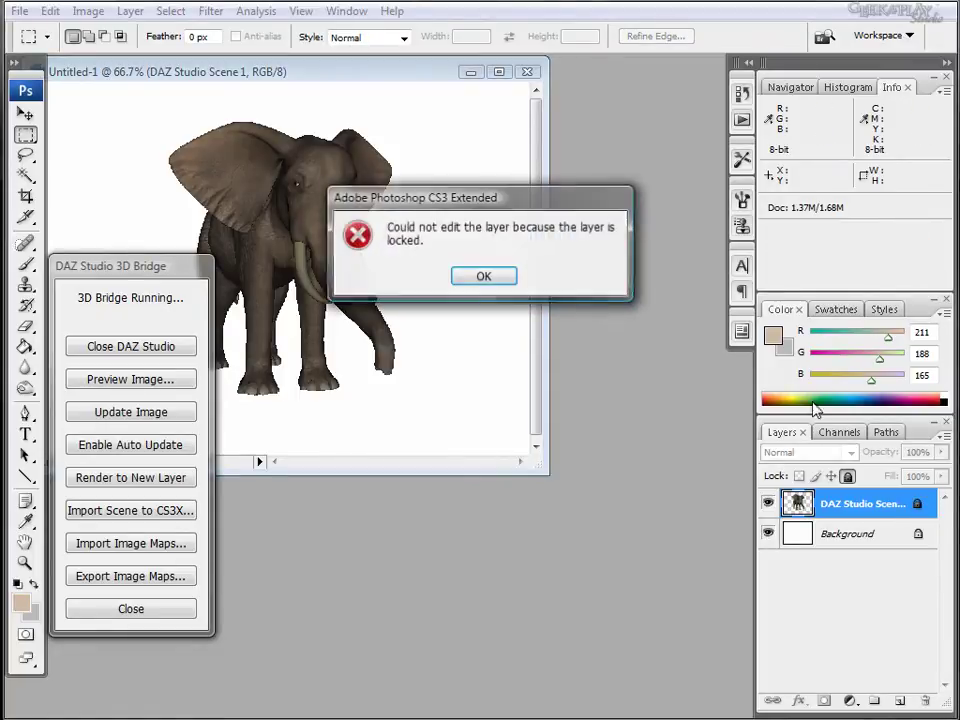
left_click(484, 272)
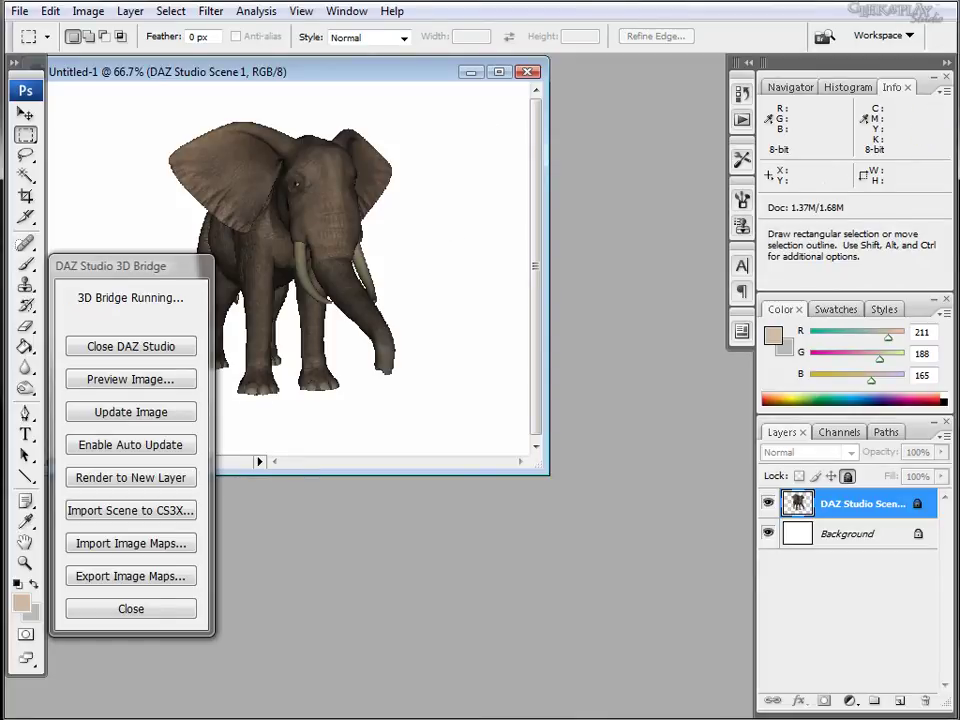
Bring DAZ Studio back, orbit the 3D Bridge Camera around to the elephant's other side, and update the imported image.
left_click_drag(957, 18, 504, 6)
mouse_move(650, 108)
left_mouse_down()
mouse_move(580, 108)
mouse_move(650, 104)
left_mouse_up()
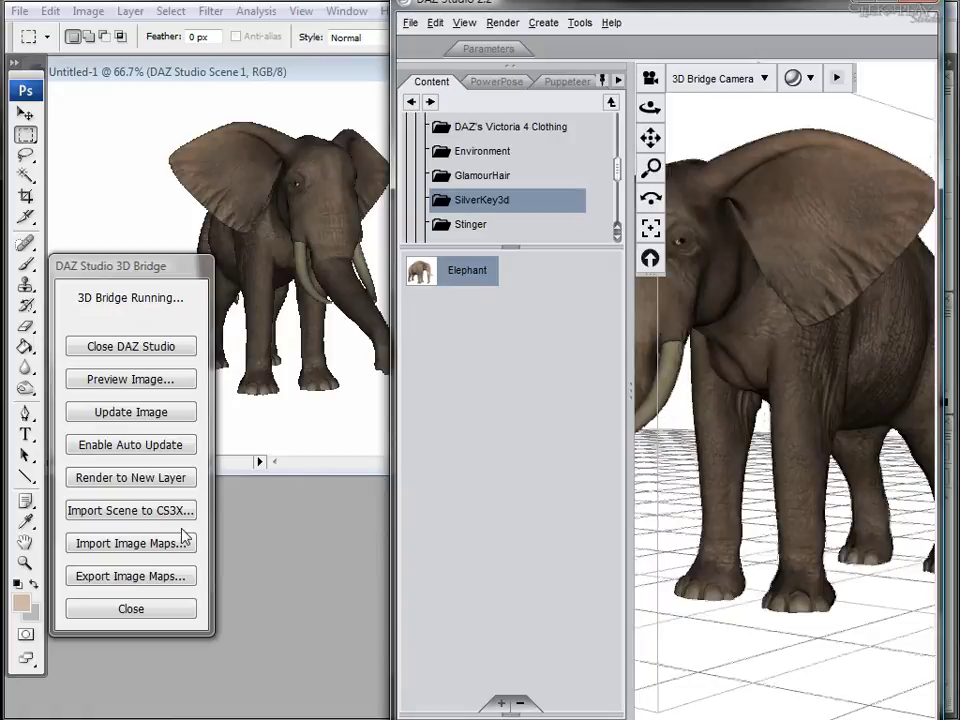
left_click(145, 418)
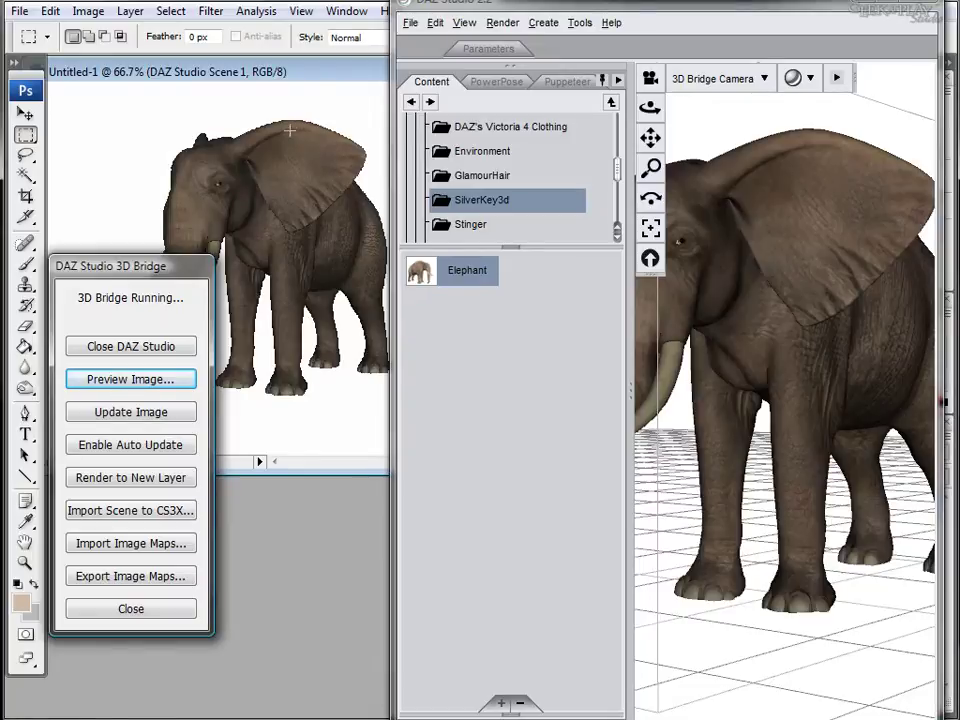
Enable auto update, orbit the 3D Bridge Camera to a near-frontal view of the elephant, and disable auto update again.
left_click(155, 446)
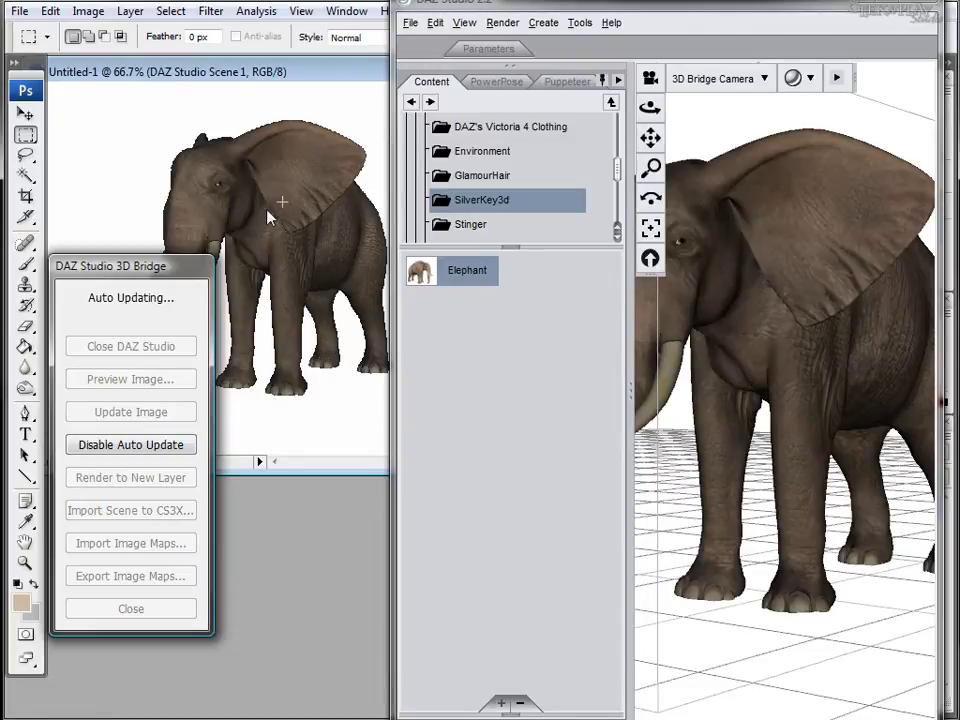
left_click_drag(650, 108, 661, 175)
left_click_drag(650, 108, 637, 167)
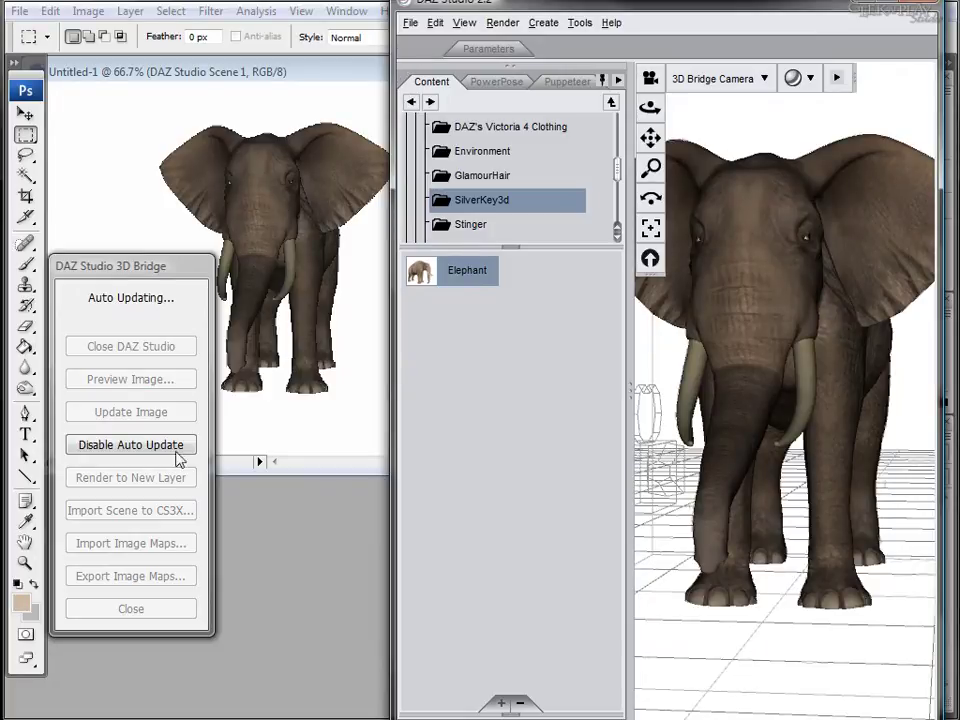
left_click(155, 449)
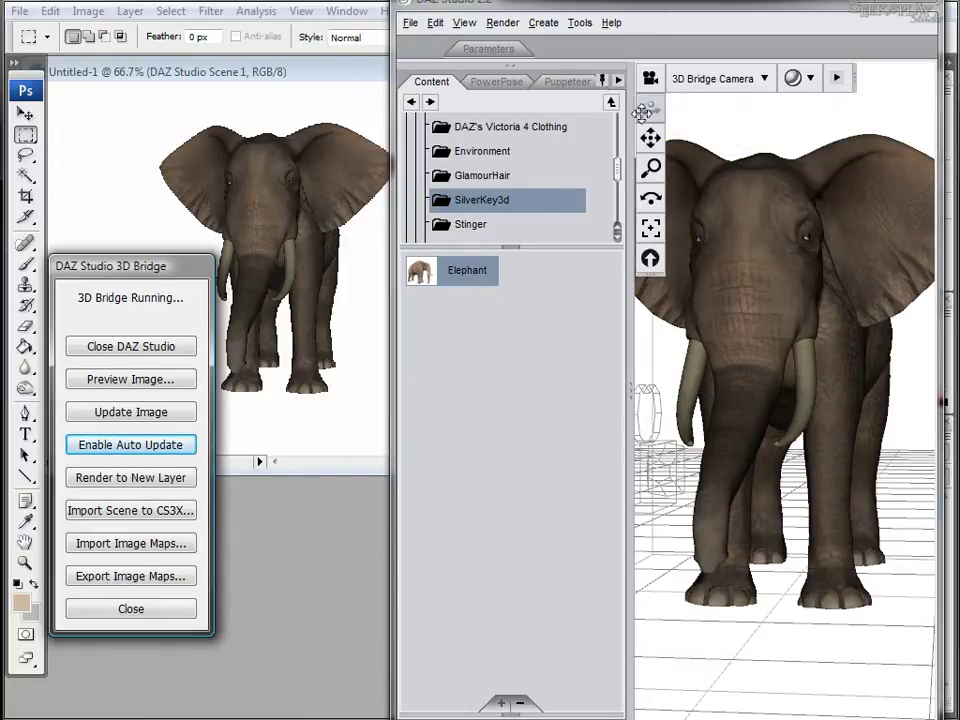
Orbit the 3D Bridge Camera to see the elephant's front from the opposite angle while auto update is off.
left_click_drag(650, 107, 695, 108)
left_click(846, 225)
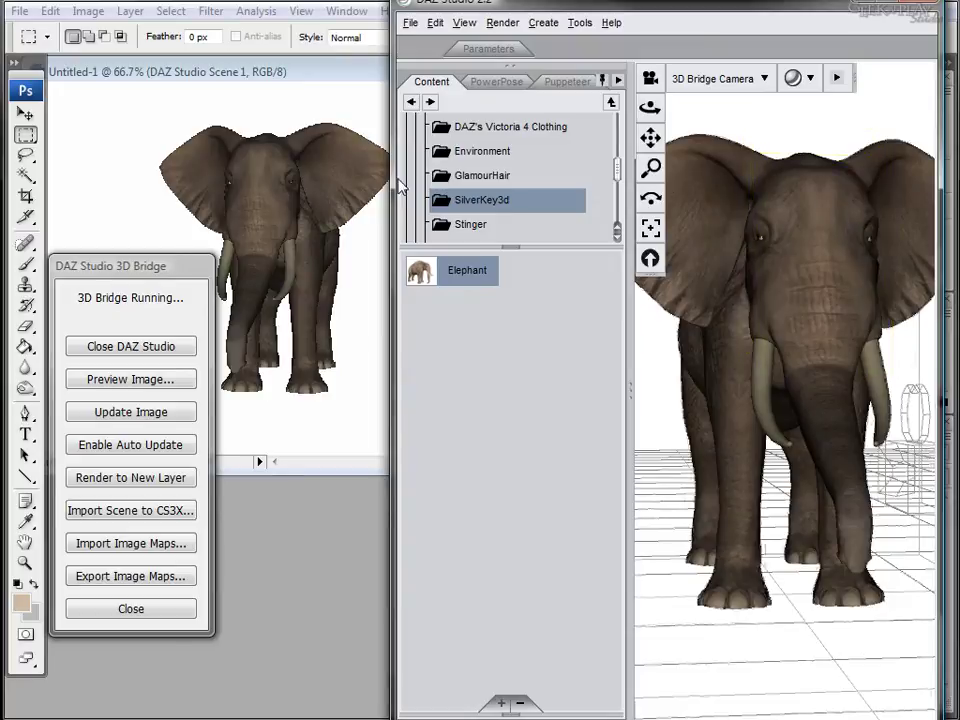
left_click(797, 249)
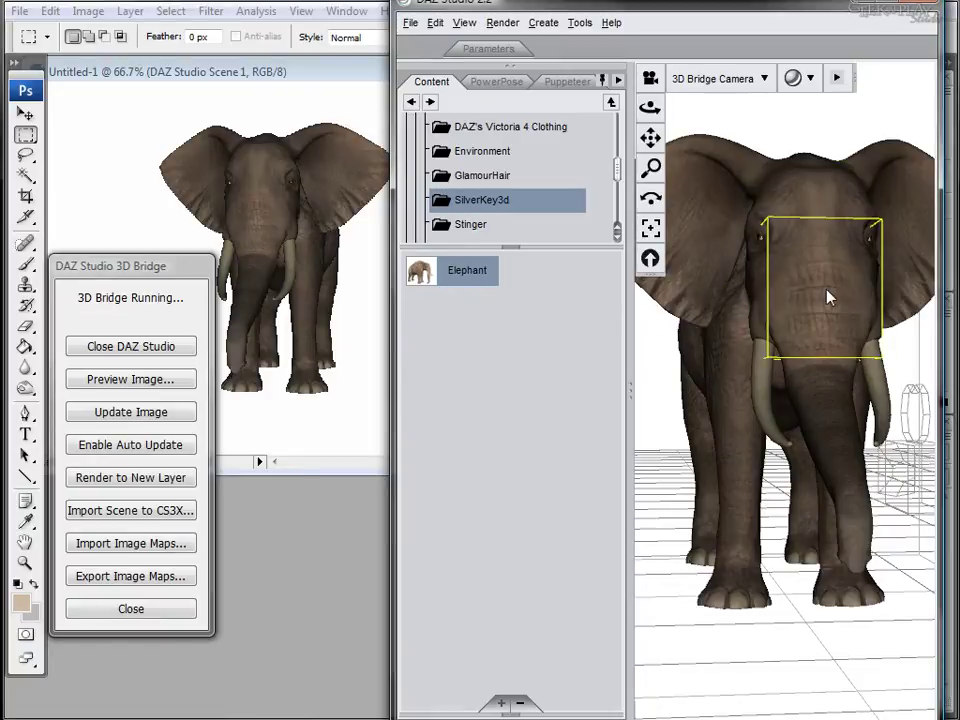
Move DAZ Studio off the Photoshop workspace to inspect the image and its scene layer, and bring it back beside the image.
mouse_move(660, 8)
left_mouse_down()
mouse_move(663, 0)
mouse_move(672, 11)
left_mouse_up()
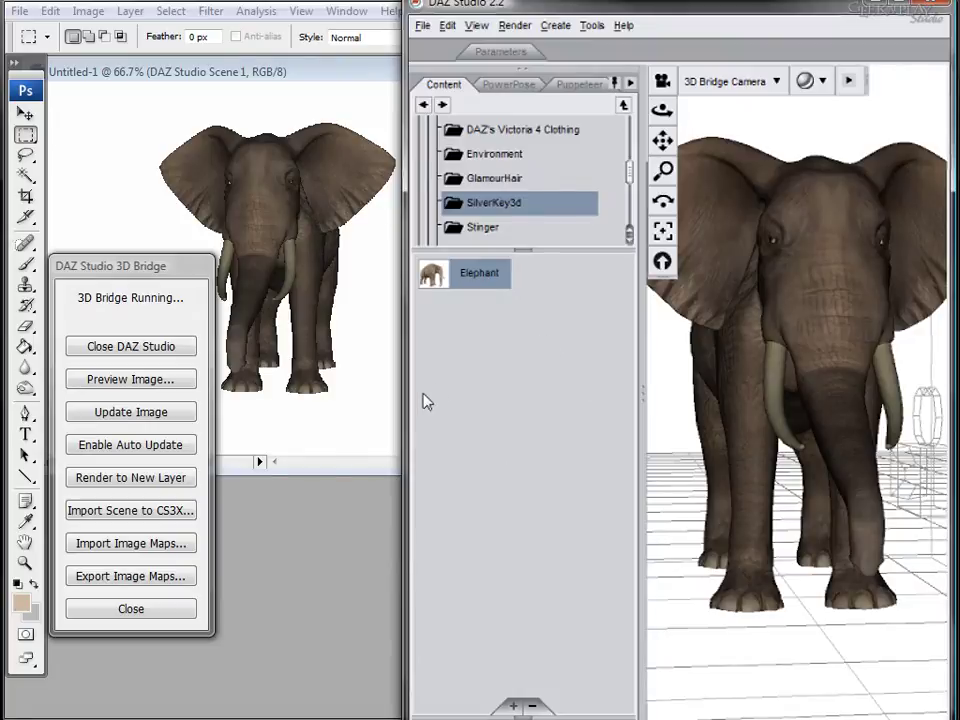
mouse_move(407, 400)
left_mouse_down()
mouse_move(389, 399)
mouse_move(407, 398)
left_mouse_up()
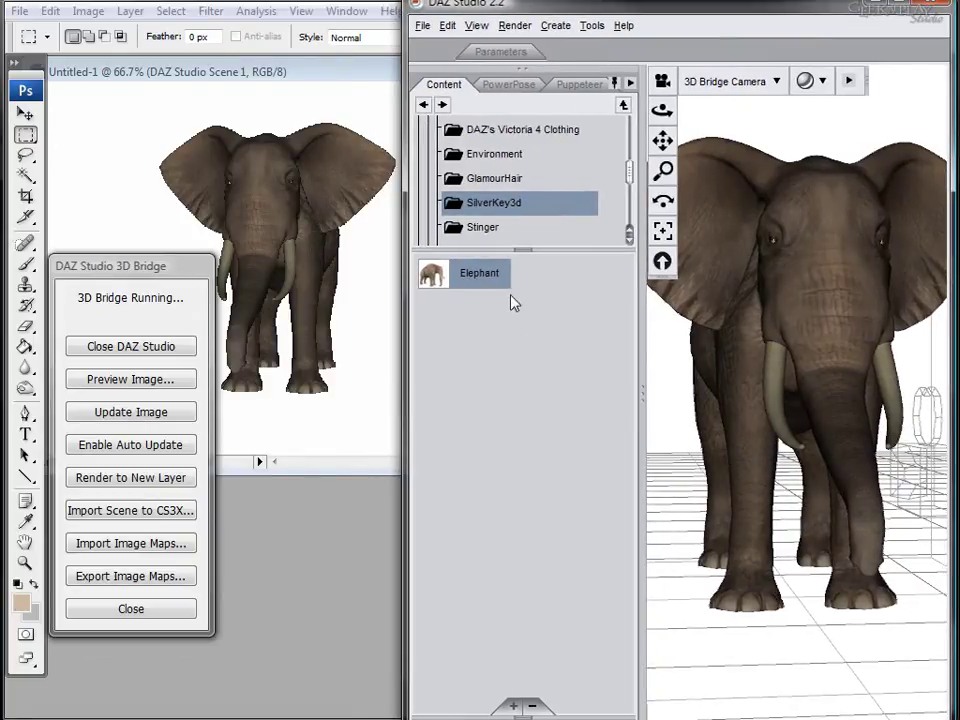
left_click_drag(540, 9, 959, 16)
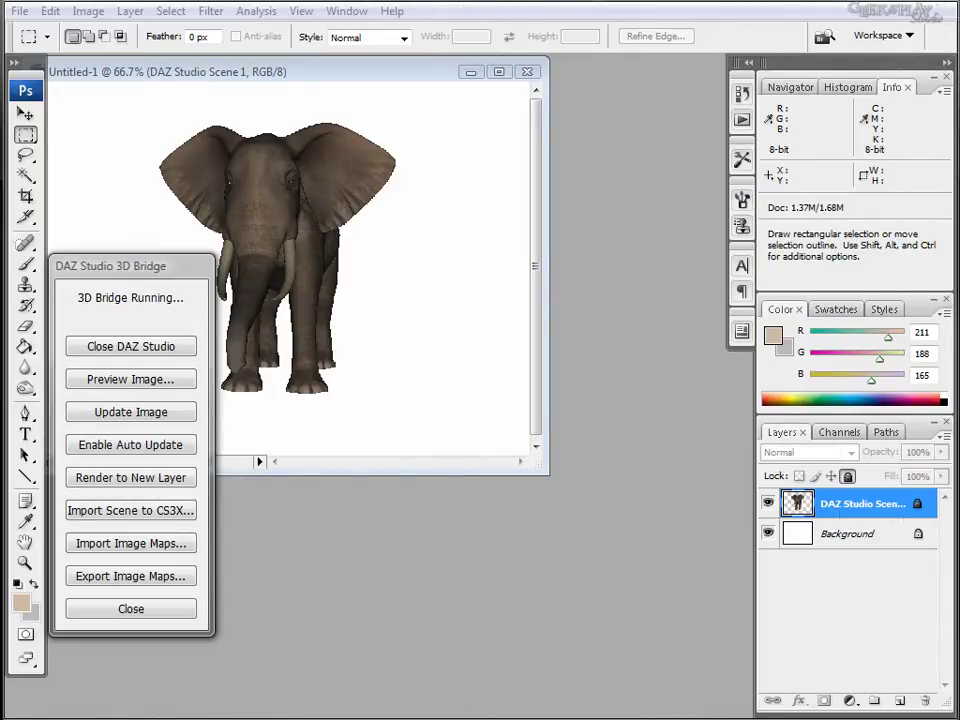
left_click_drag(957, 15, 625, 13)
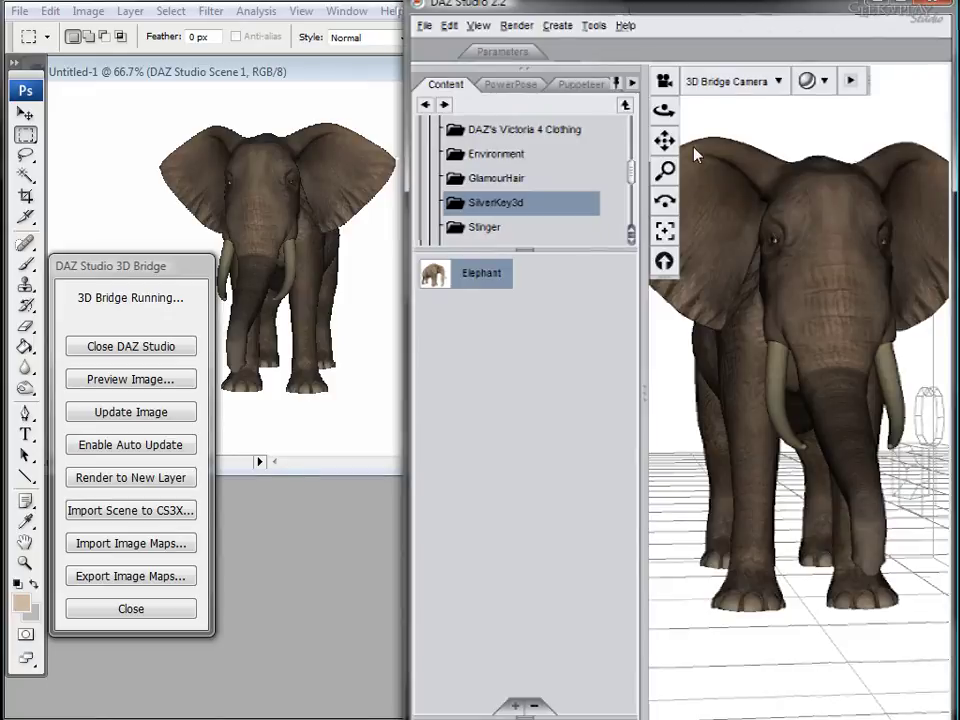
left_click(775, 232)
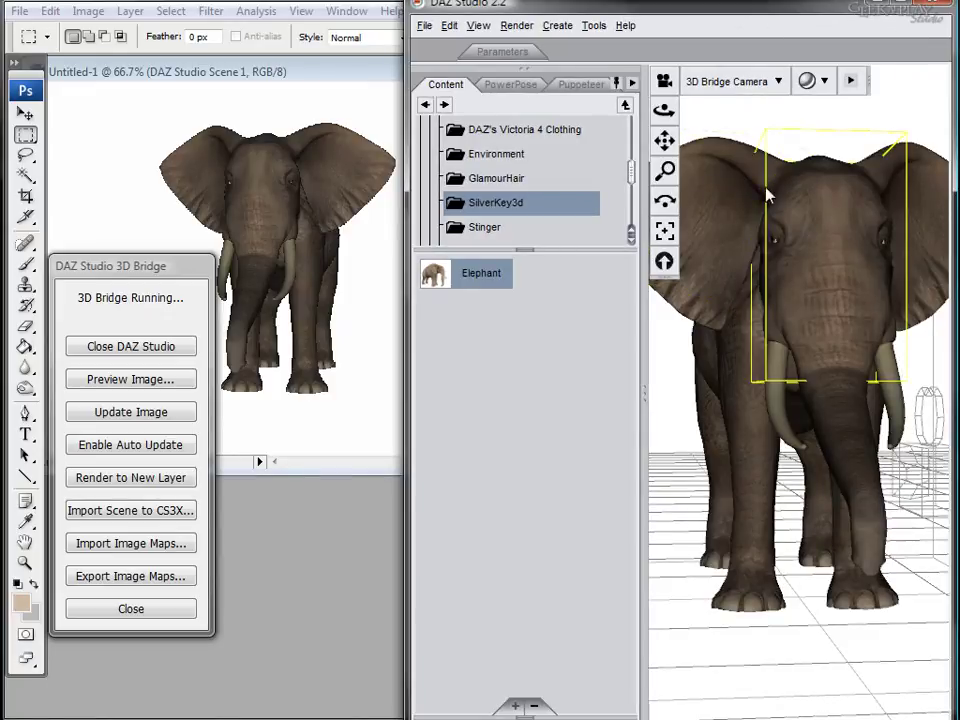
Switch the viewport to the Default Camera, zoom out and orbit to an angled view of the elephant, and update the image.
left_click(781, 82)
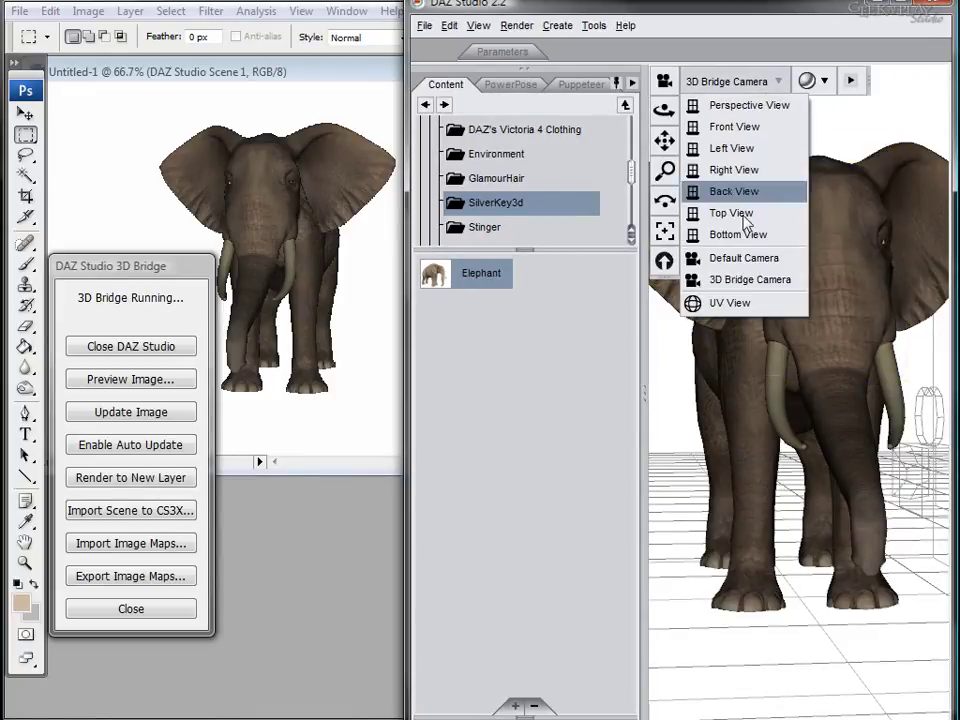
left_click(748, 258)
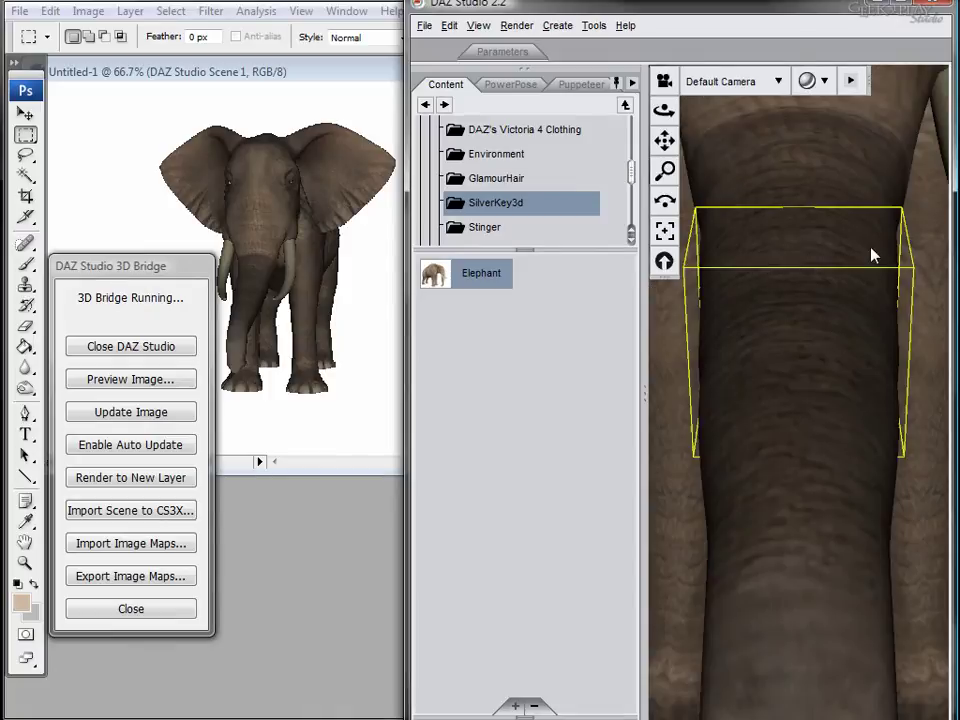
left_click_drag(665, 171, 665, 235)
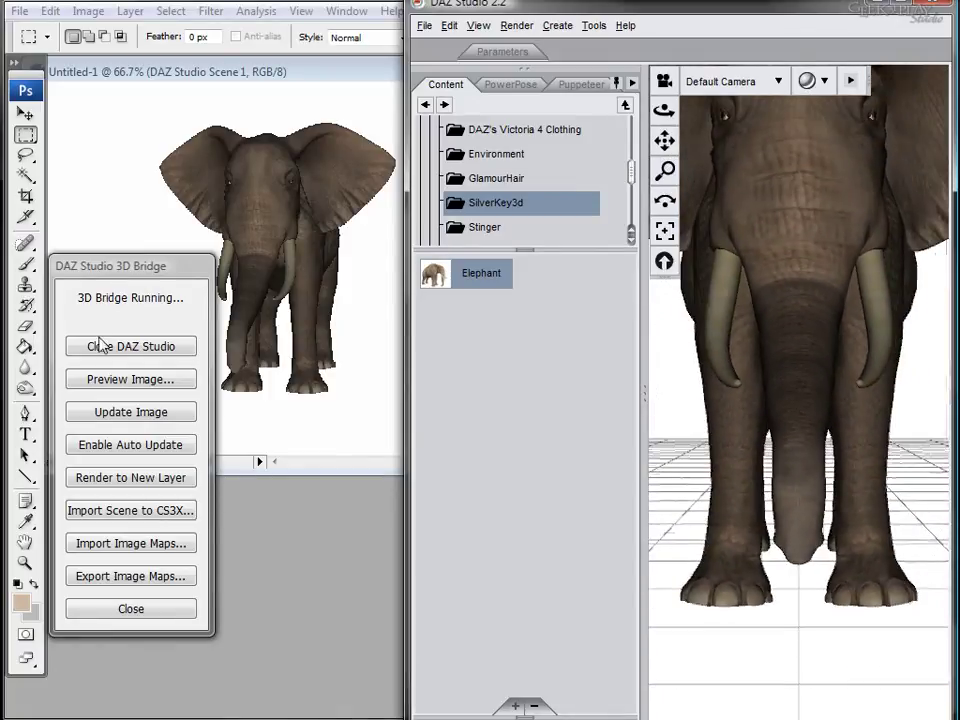
left_click_drag(665, 171, 665, 190)
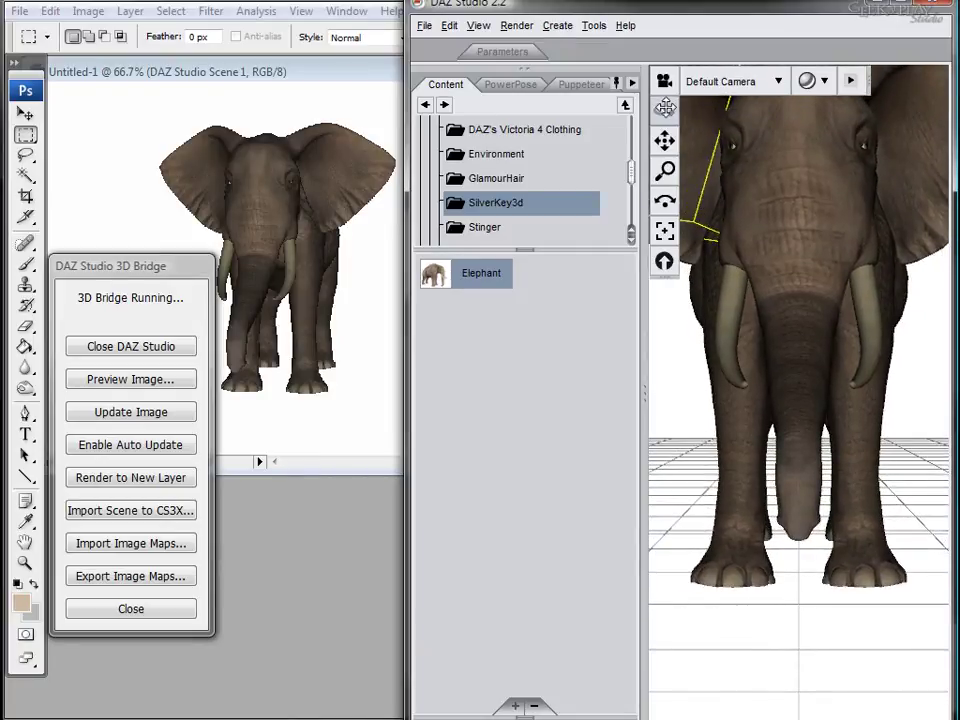
left_click_drag(665, 107, 788, 263)
left_click(127, 411)
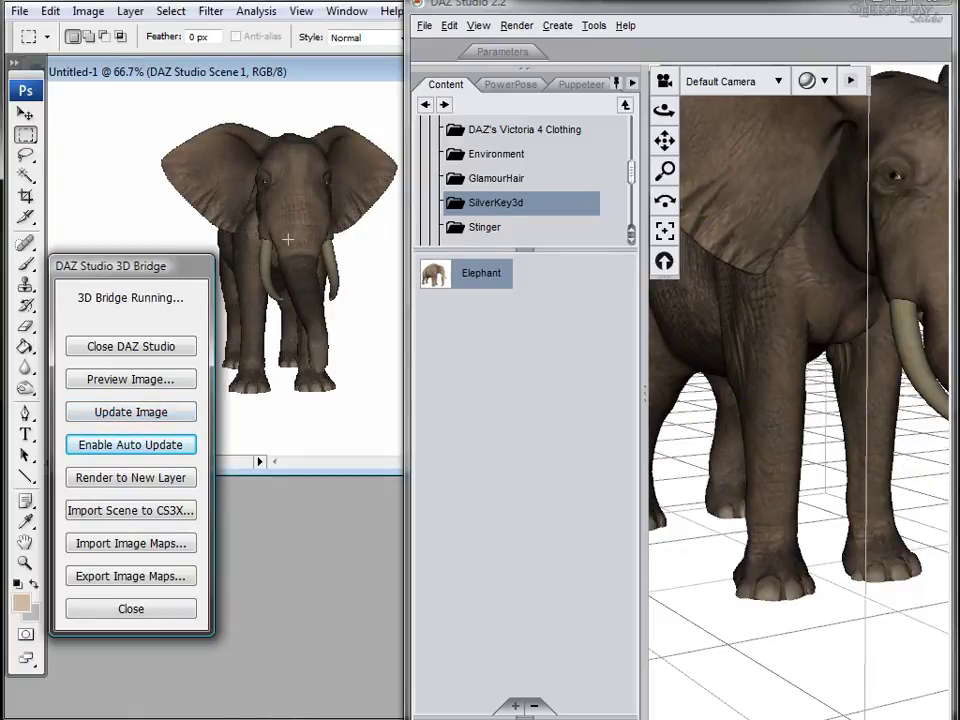
Orbit the Default Camera to the elephant's side, update the image again, and switch the viewport back to the 3D Bridge Camera.
left_click_drag(662, 112, 745, 118)
left_click(100, 410)
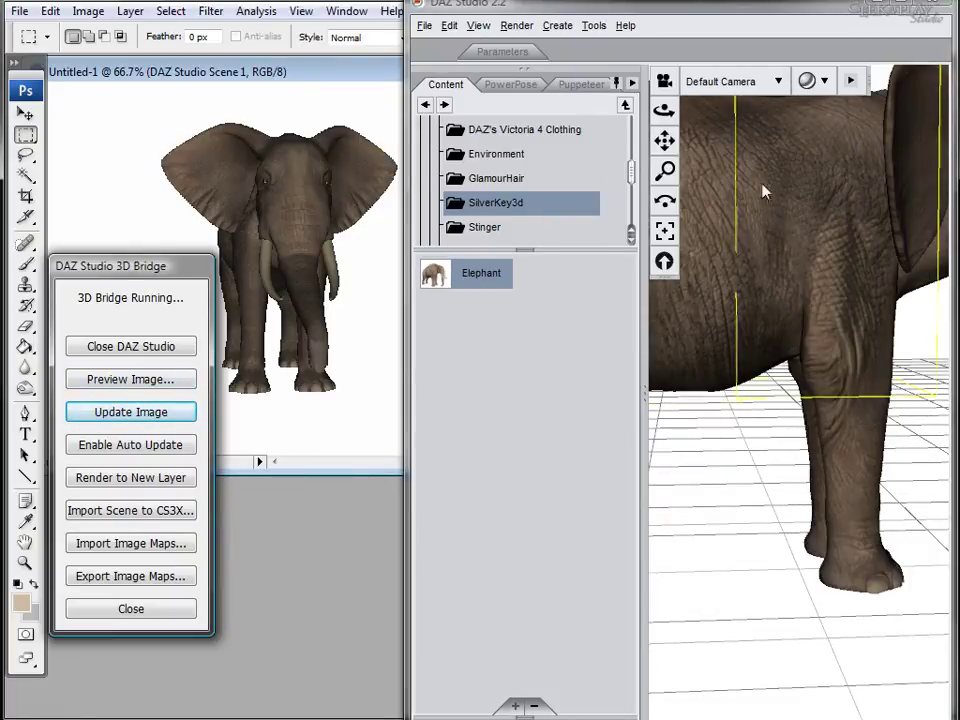
left_click(789, 92)
left_click(758, 280)
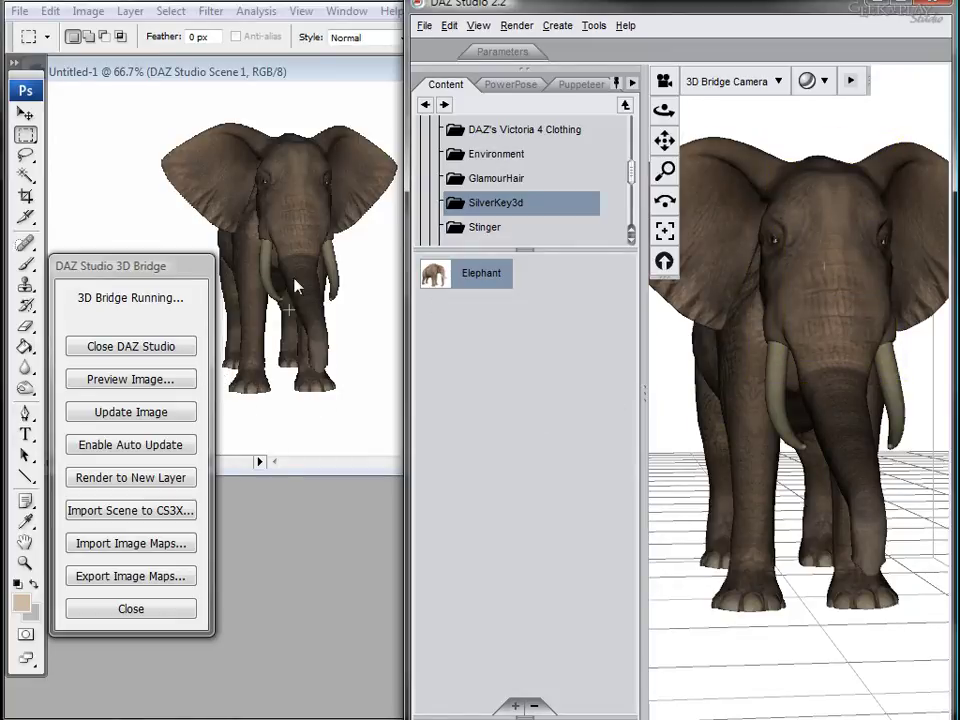
Render the elephant scene to a new layer, uncover the Photoshop document, and hide the DAZ Studio Scene 1 layer.
left_click_drag(460, 8, 433, 18)
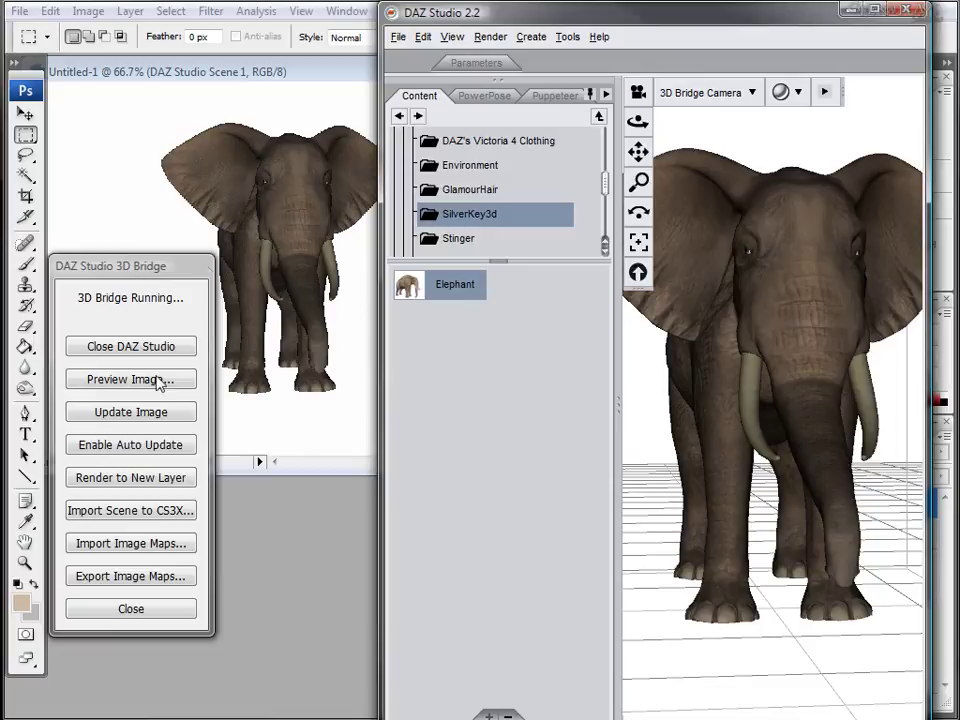
left_click(145, 478)
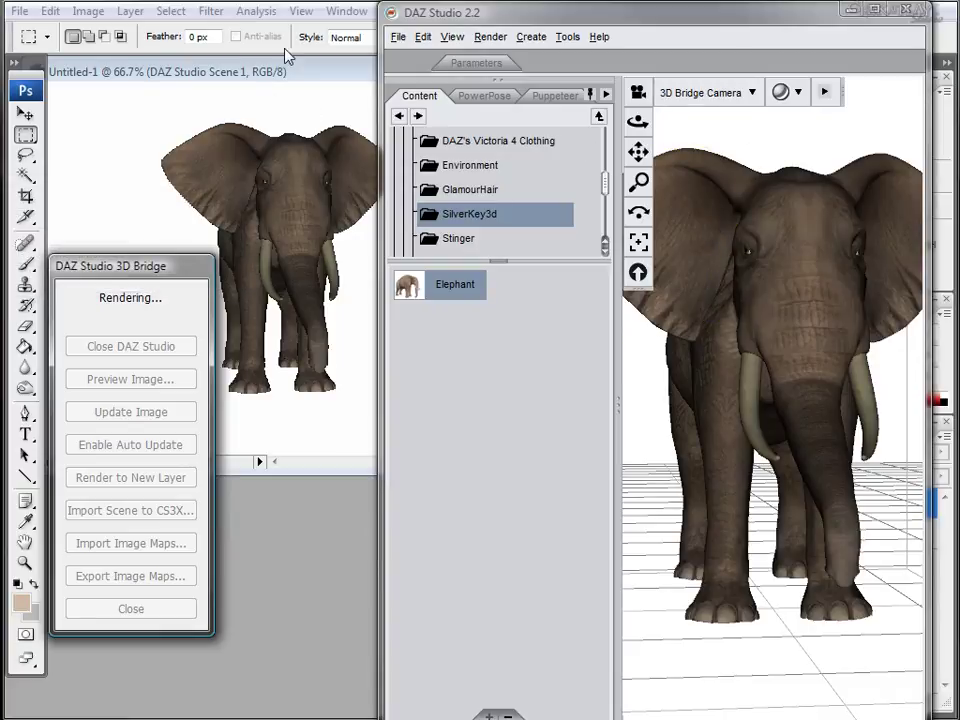
left_click_drag(543, 15, 600, 27)
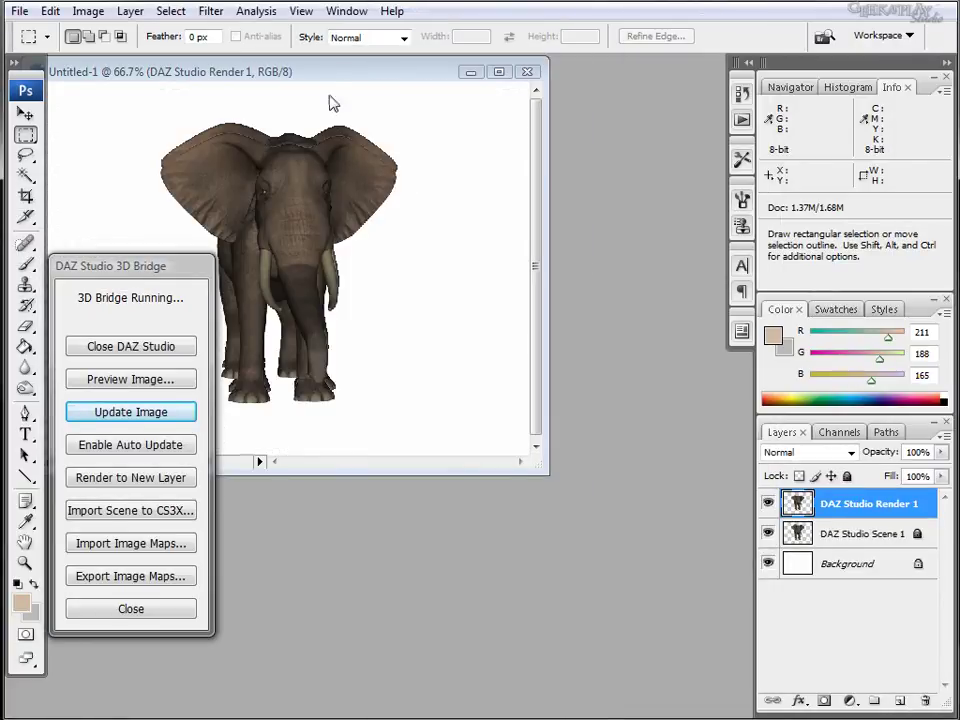
left_click_drag(323, 76, 347, 88)
left_click(769, 534)
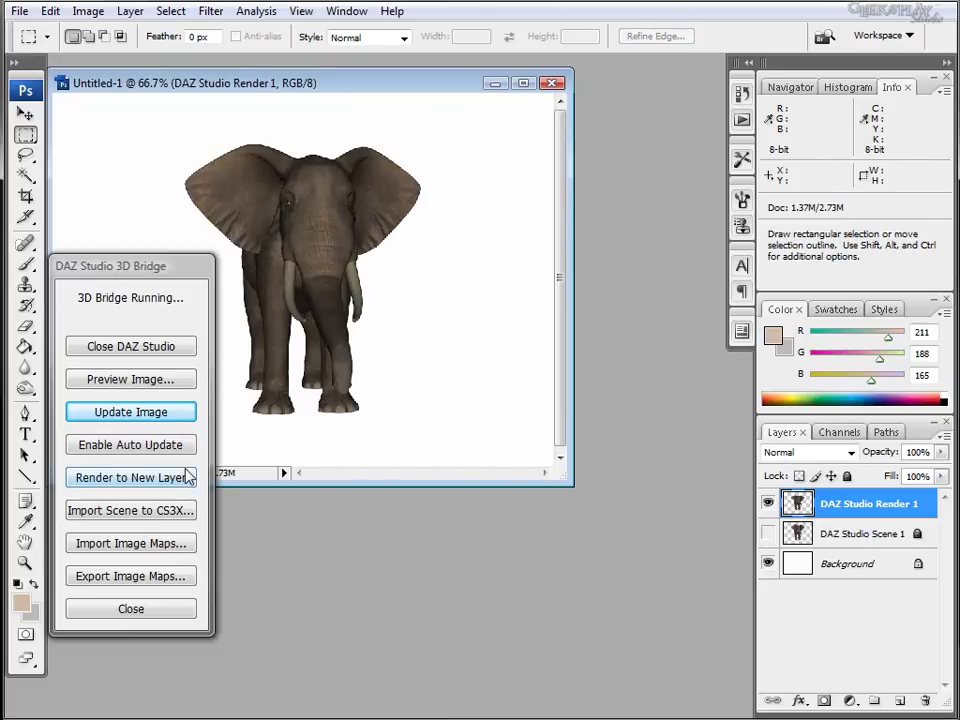
Bring DAZ Studio back beside the rendered image and reposition the DAZ Studio 3D Bridge dialog.
left_click_drag(958, 16, 619, 12)
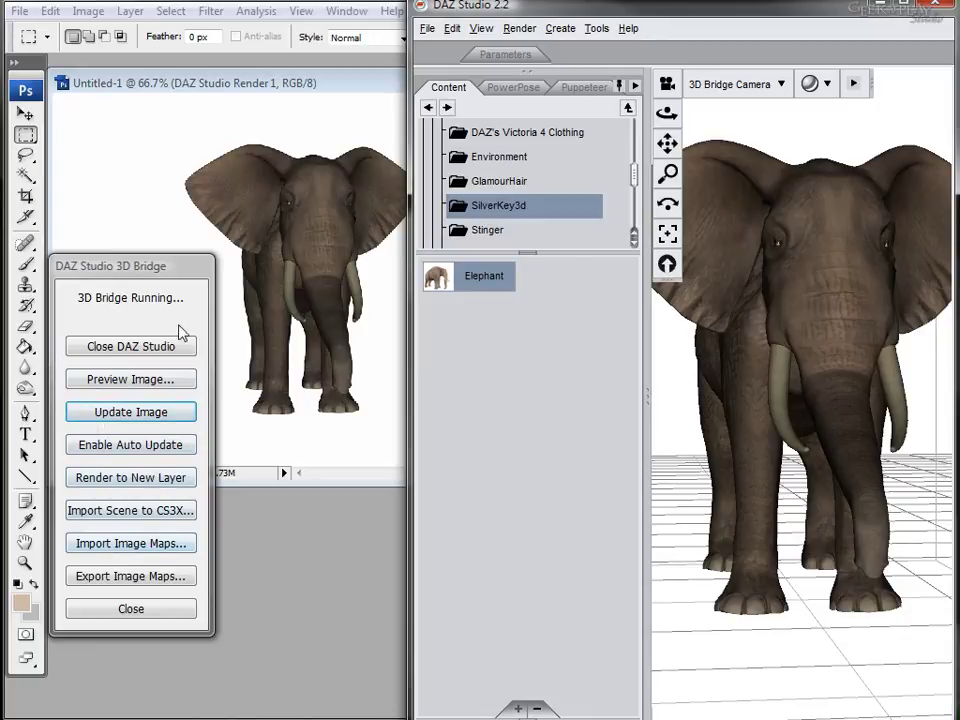
left_click_drag(133, 268, 149, 290)
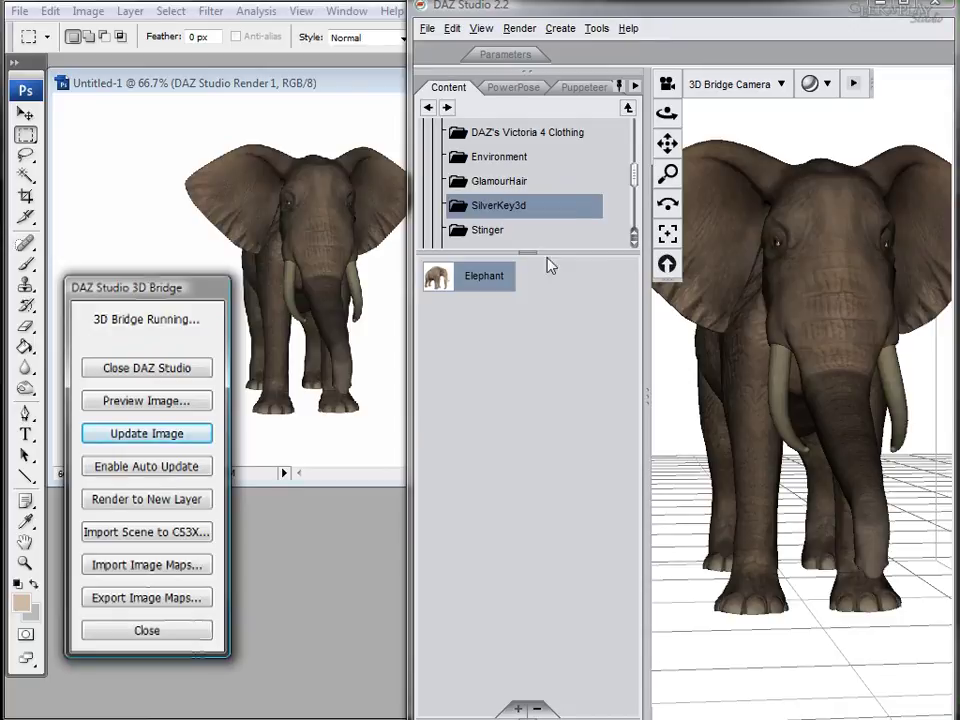
left_click_drag(649, 10, 637, 2)
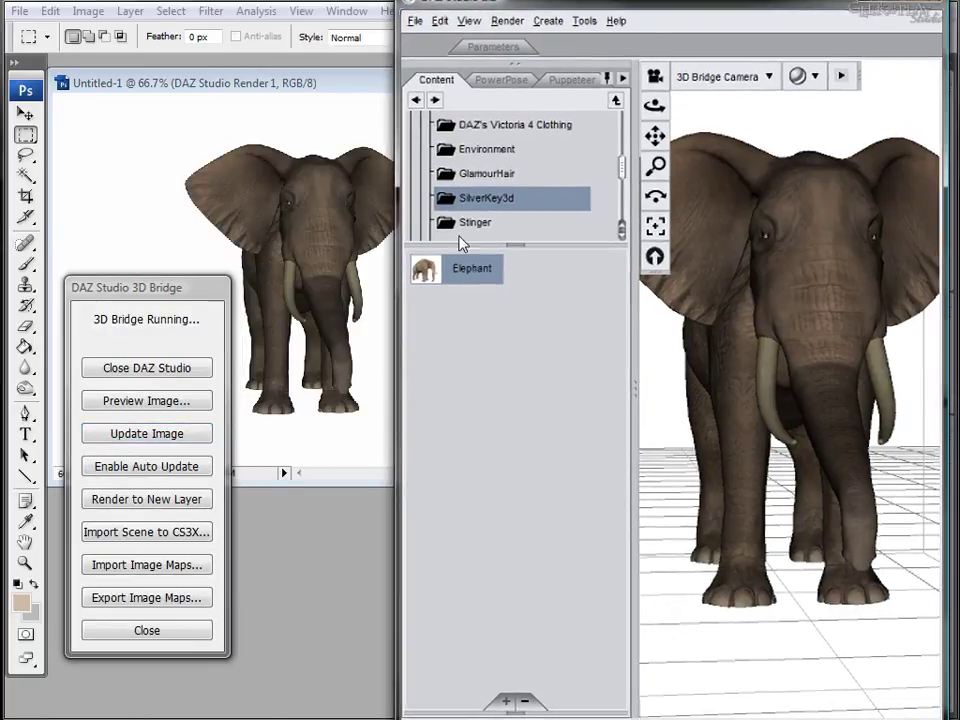